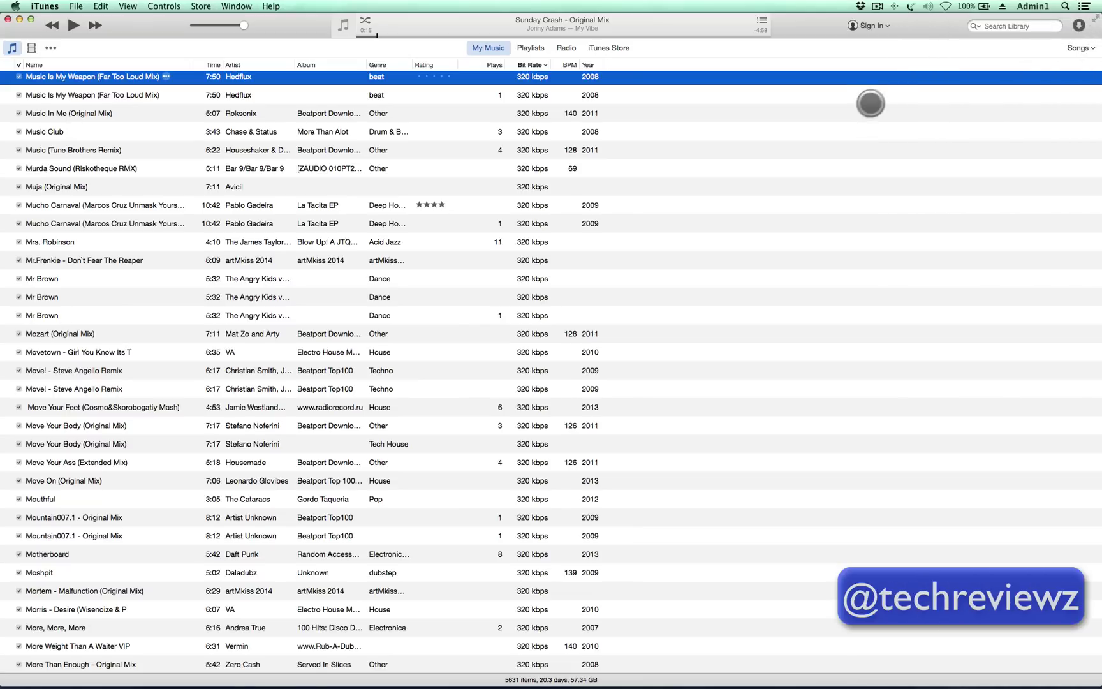
Select both 8:08 Music Matters feat. Cass Fox copies and dismiss their context menu
{"action": "scroll", "coordinate": [700, 308], "scroll_direction": "down", "scroll_amount": 1}
{"action": "scroll", "coordinate": [699, 308], "scroll_direction": "down", "scroll_amount": 5}
{"action": "scroll", "coordinate": [699, 308], "scroll_direction": "up", "scroll_amount": 15}
{"action": "scroll", "coordinate": [700, 308], "scroll_direction": "down", "scroll_amount": 12}
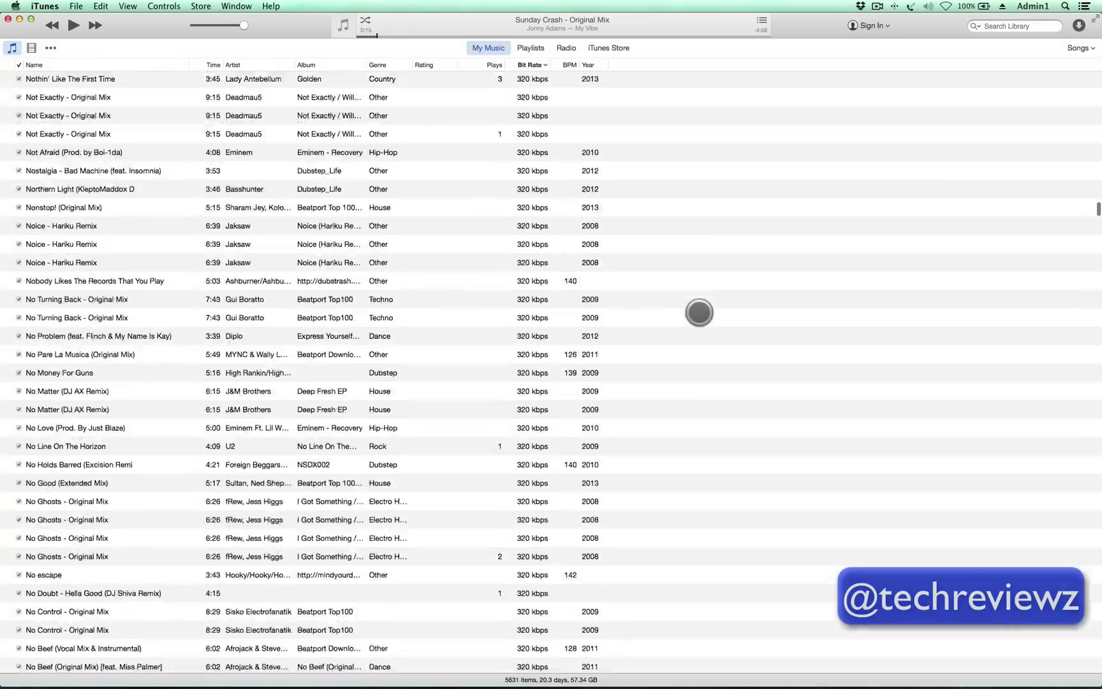
{"action": "scroll", "coordinate": [695, 380], "scroll_direction": "down", "scroll_amount": 7}
{"action": "scroll", "coordinate": [695, 380], "scroll_direction": "up", "scroll_amount": 15}
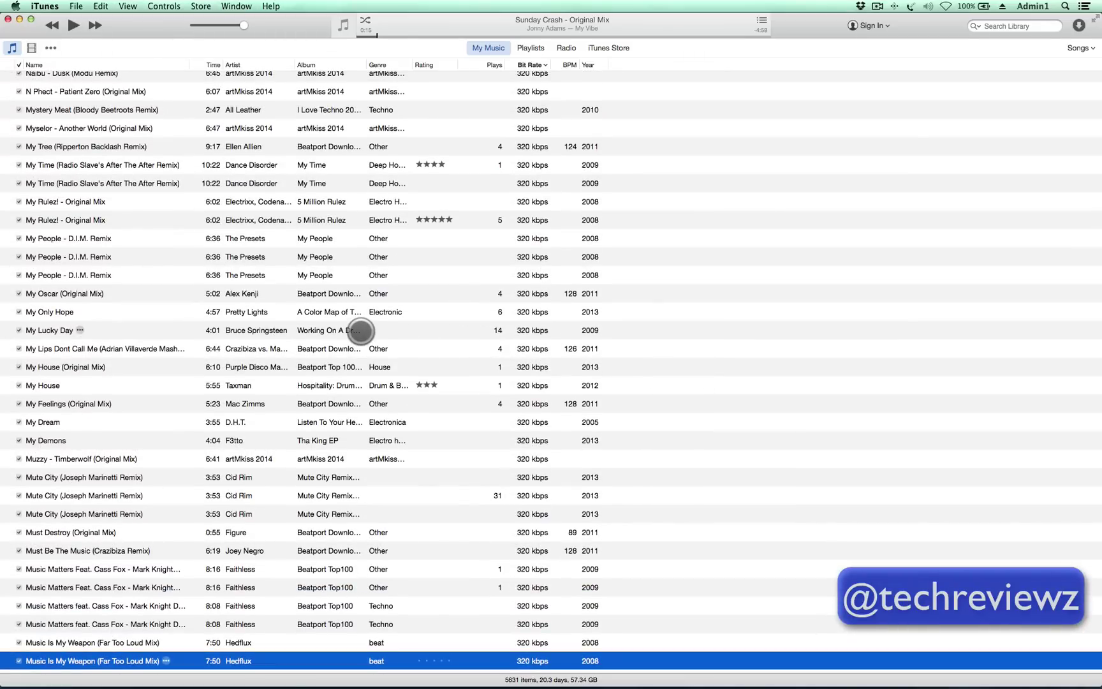
{"action": "scroll", "coordinate": [403, 368], "scroll_direction": "down", "scroll_amount": 2}
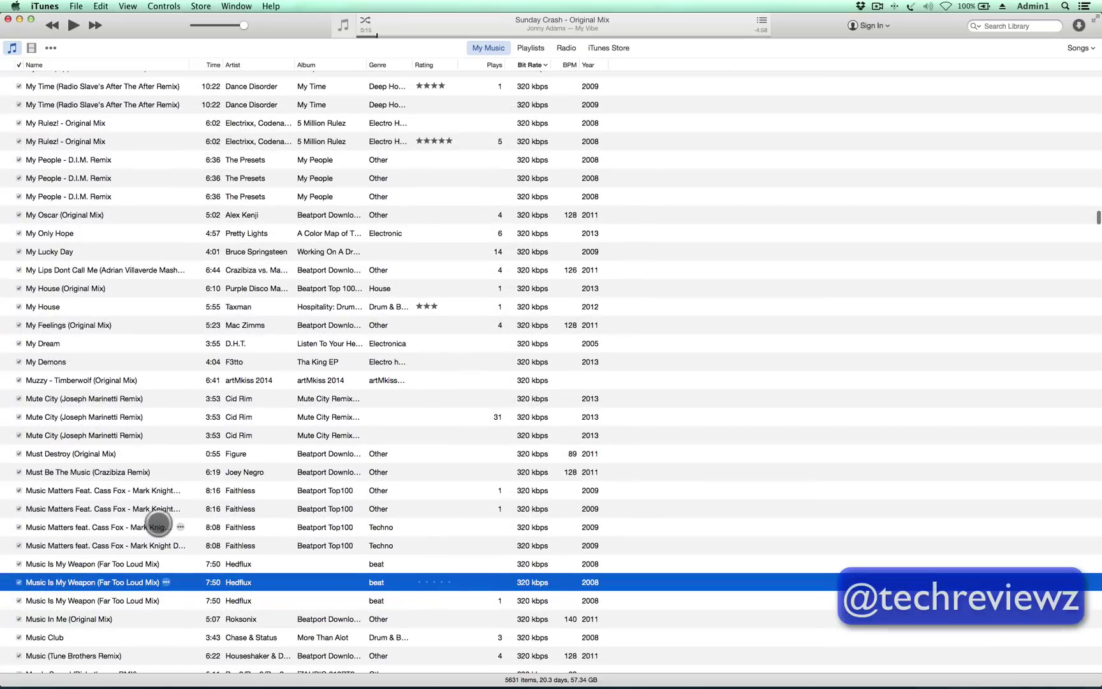
{"action": "left_click", "coordinate": [157, 526]}
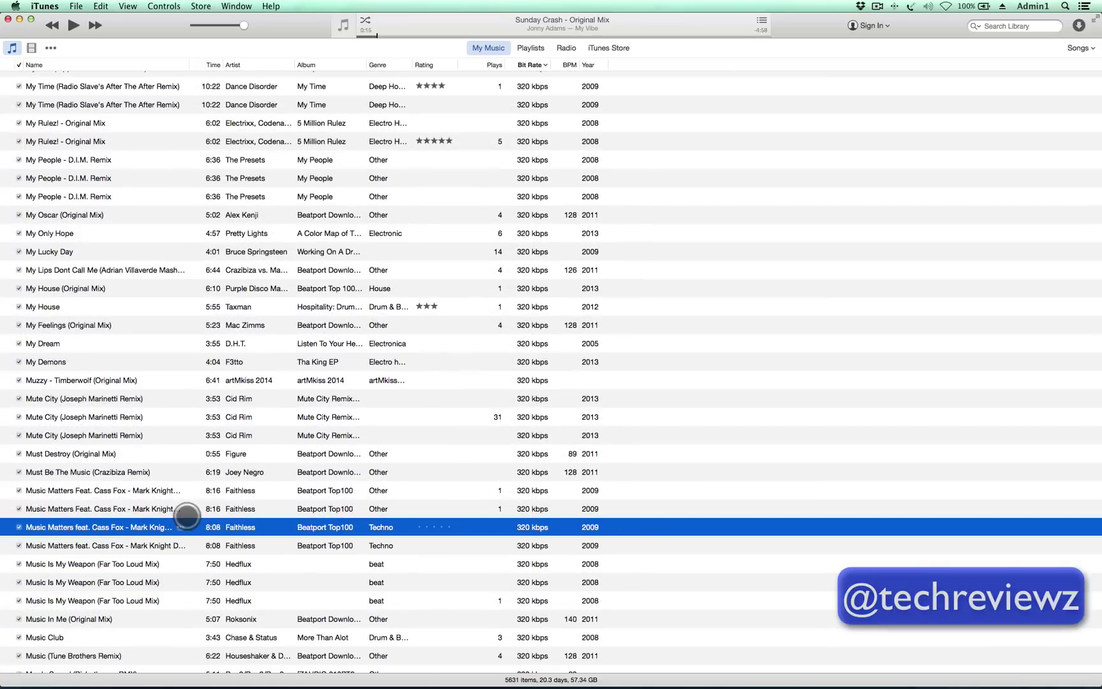
{"action": "left_click", "coordinate": [141, 543], "text": "shift"}
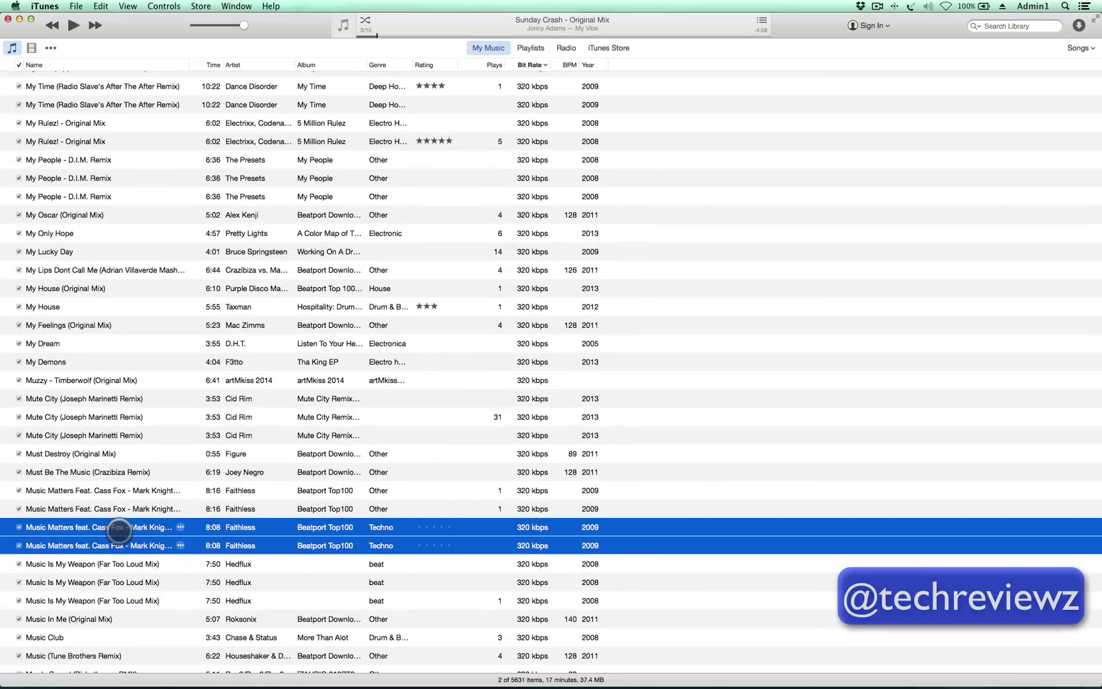
{"action": "right_click", "coordinate": [120, 532]}
{"action": "left_click", "coordinate": [56, 563]}
Try deleting one Music Matters copy, cancel the Trash prompt, and select the copy above
{"action": "left_click", "coordinate": [53, 546]}
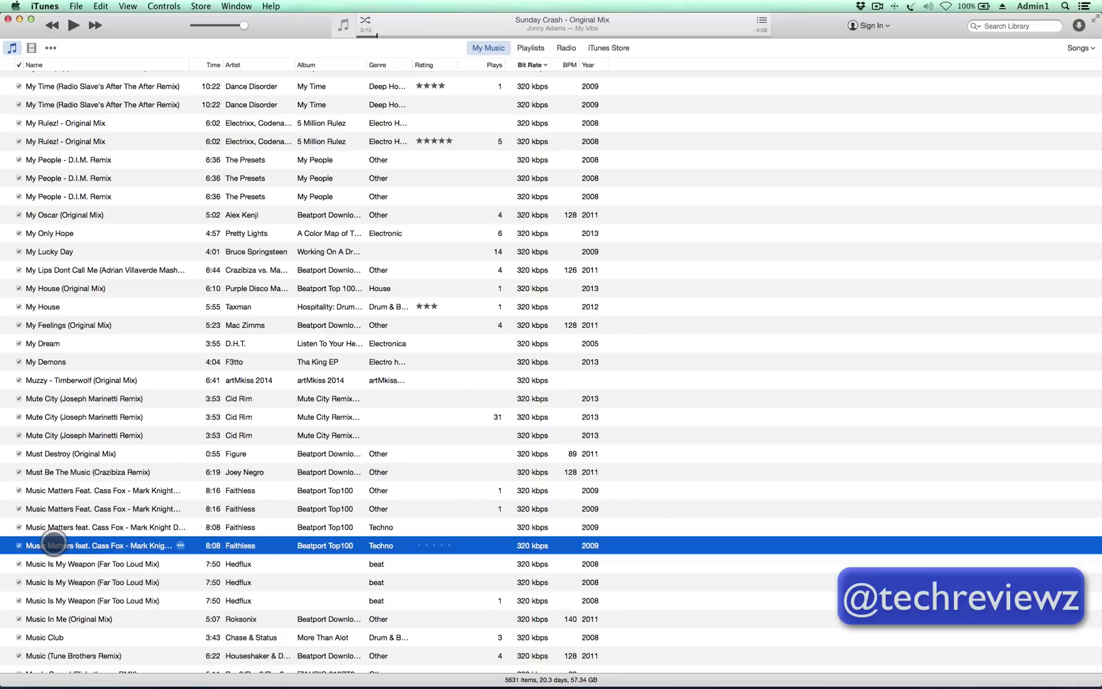
{"action": "key", "text": "Delete"}
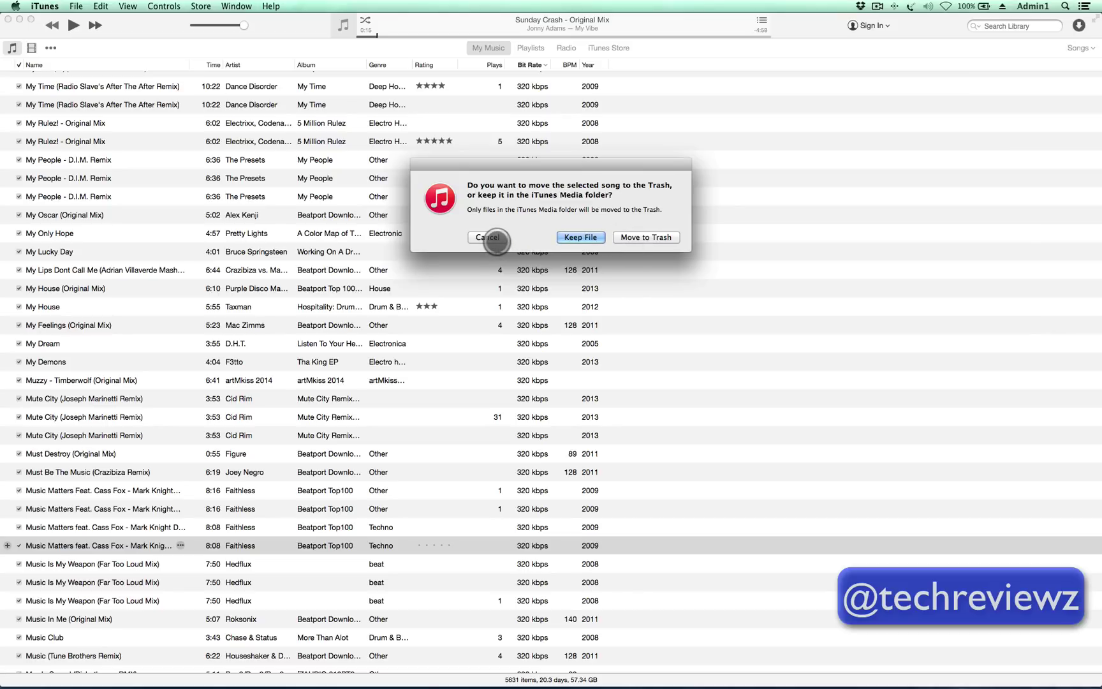
{"action": "left_click", "coordinate": [488, 237]}
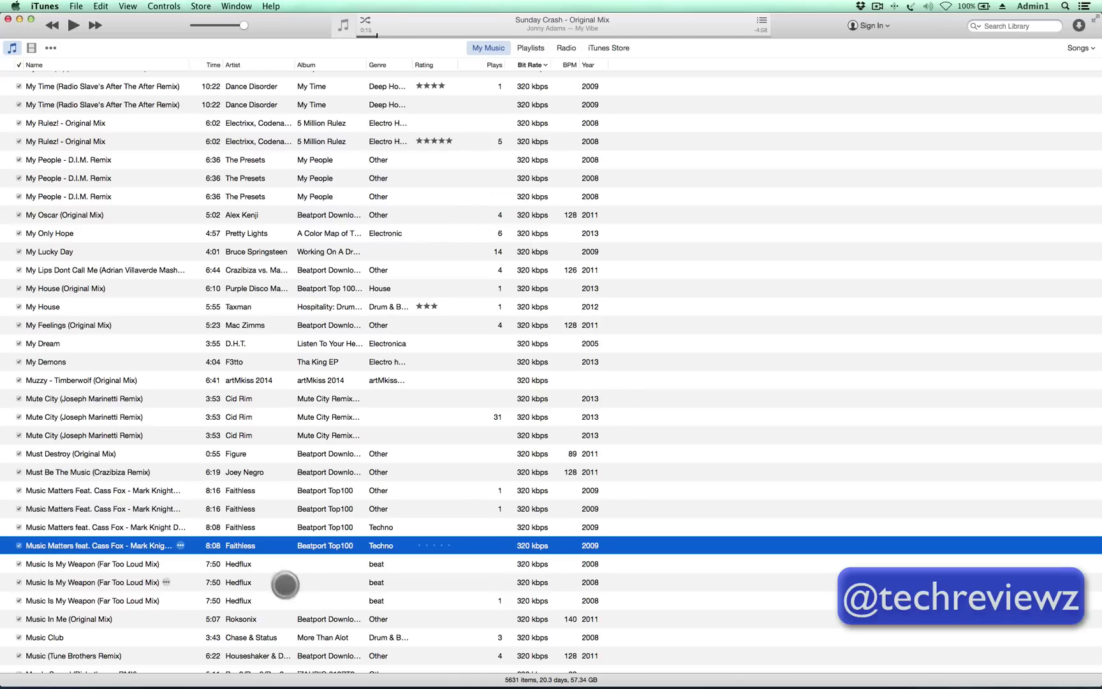
{"action": "left_click", "coordinate": [104, 527]}
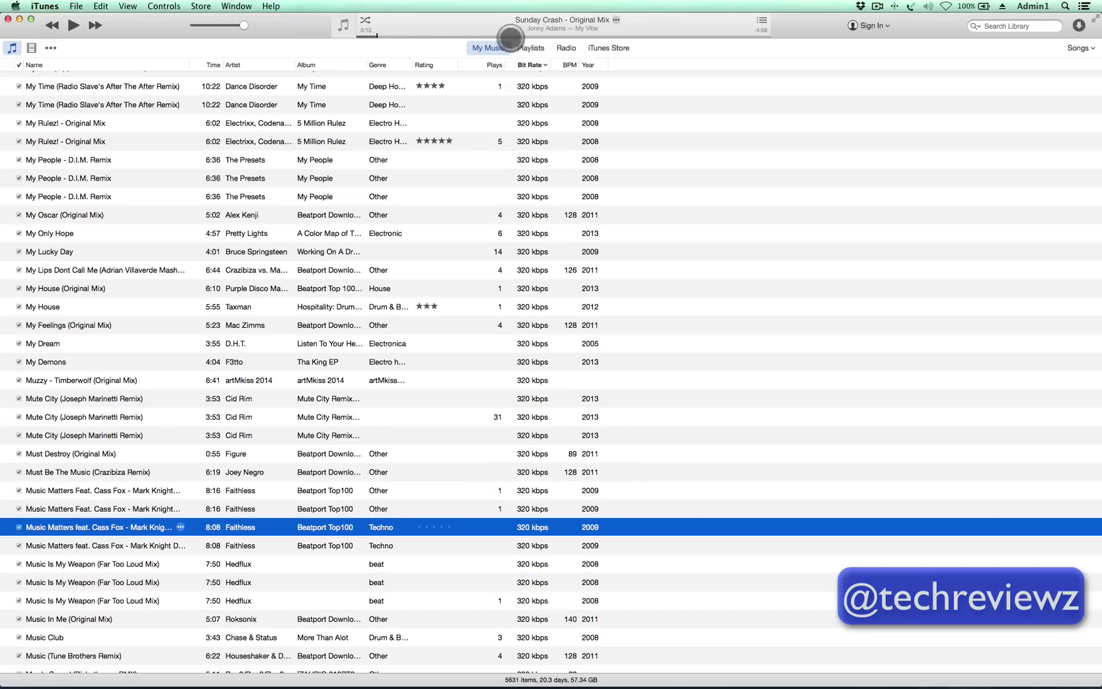
Switch the library to View > Show Duplicate Items
{"action": "left_click", "coordinate": [484, 48]}
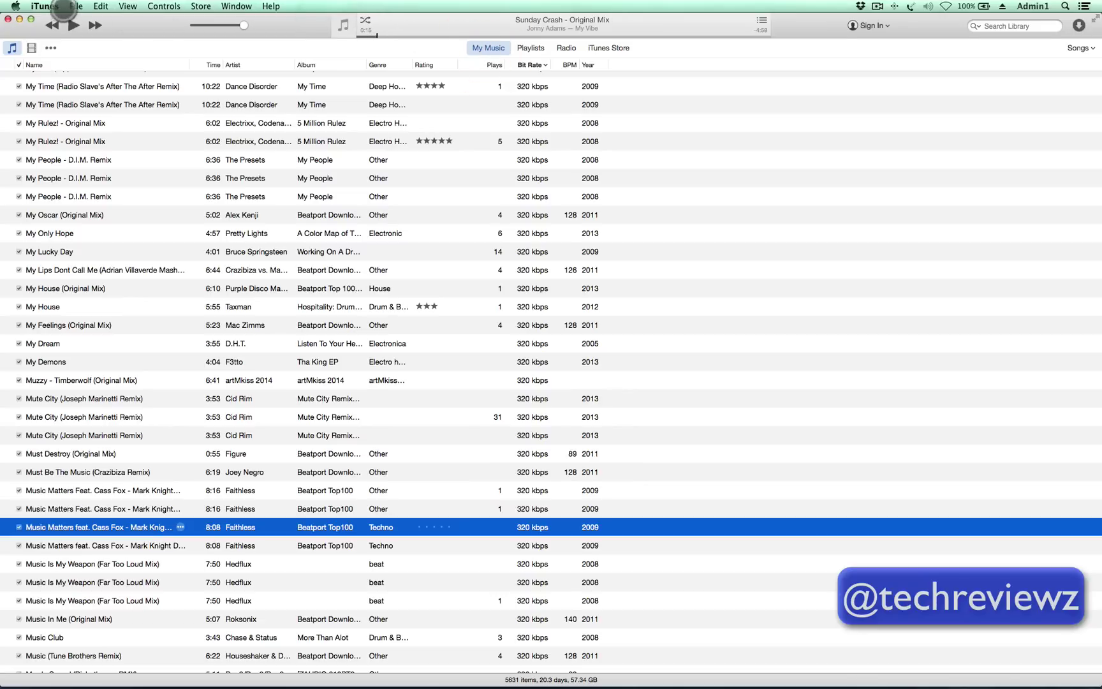
{"action": "left_click", "coordinate": [101, 7]}
{"action": "mouse_move", "coordinate": [128, 8]}
{"action": "mouse_move", "coordinate": [179, 75]}
{"action": "left_click", "coordinate": [183, 109]}
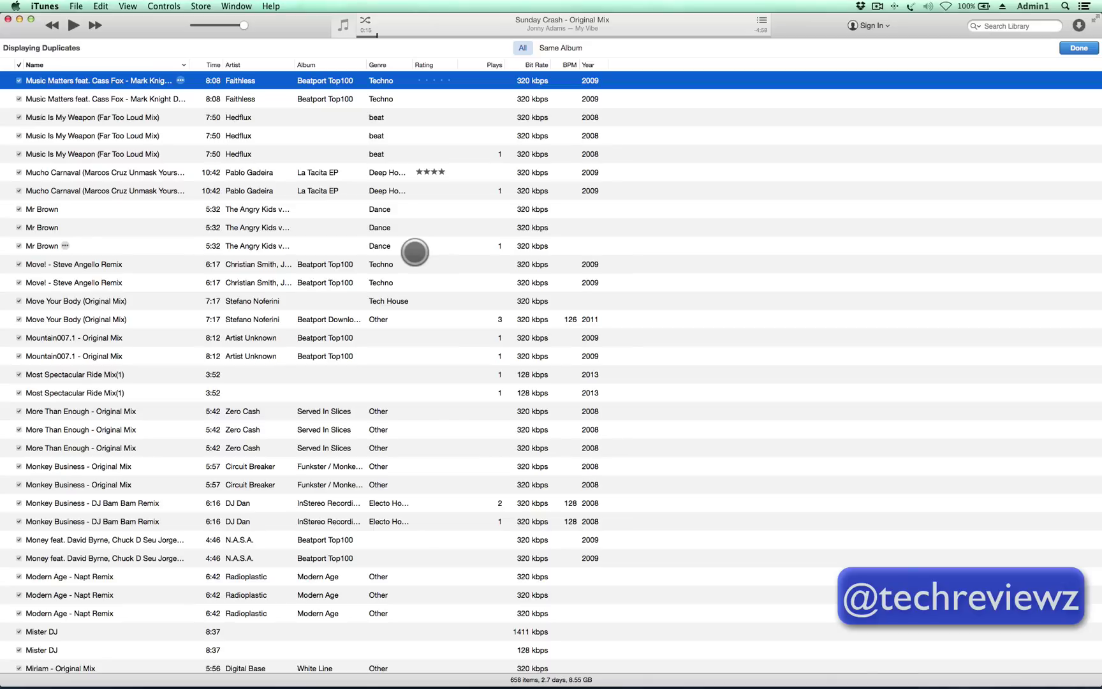
Cmd-select extra copies of Music Matters, Music Is My Weapon and More Than Enough
{"action": "scroll", "coordinate": [415, 252], "scroll_direction": "up", "scroll_amount": 10}
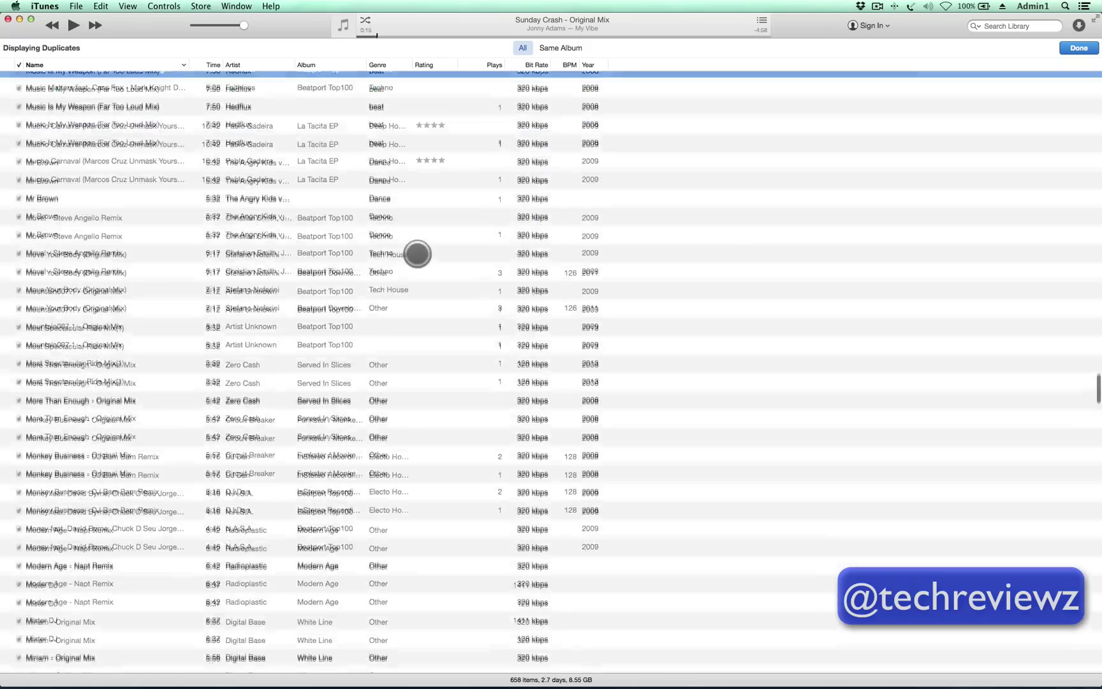
{"action": "scroll", "coordinate": [425, 259], "scroll_direction": "down", "scroll_amount": 2}
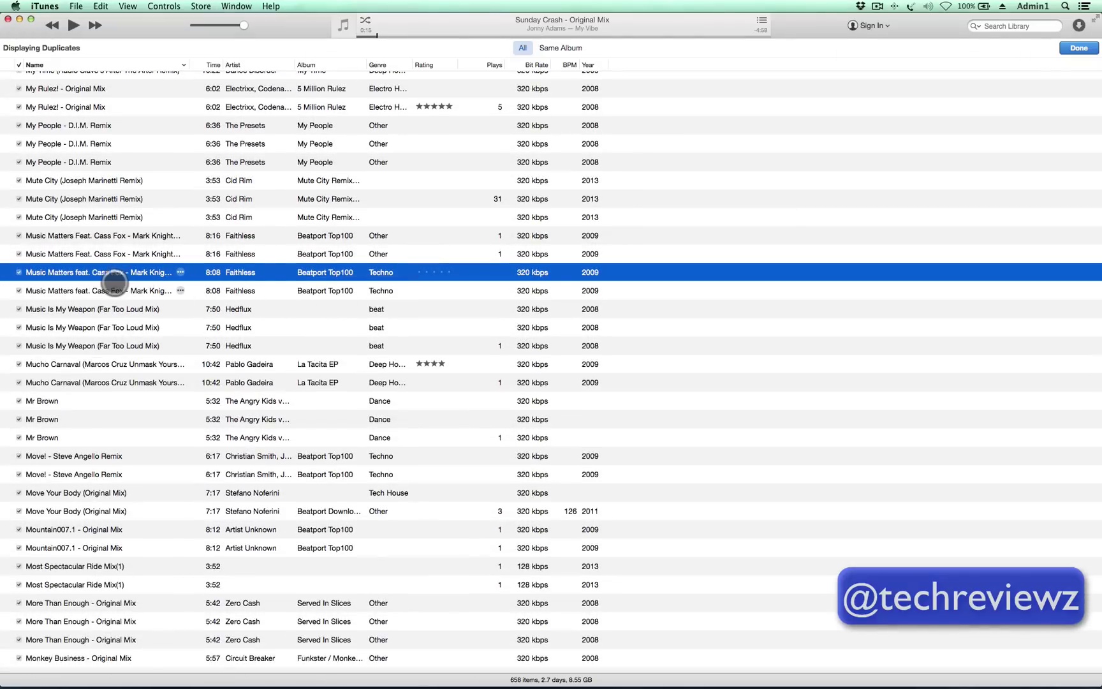
{"action": "left_click", "coordinate": [111, 290], "text": "super"}
{"action": "left_click", "coordinate": [128, 327], "text": "super"}
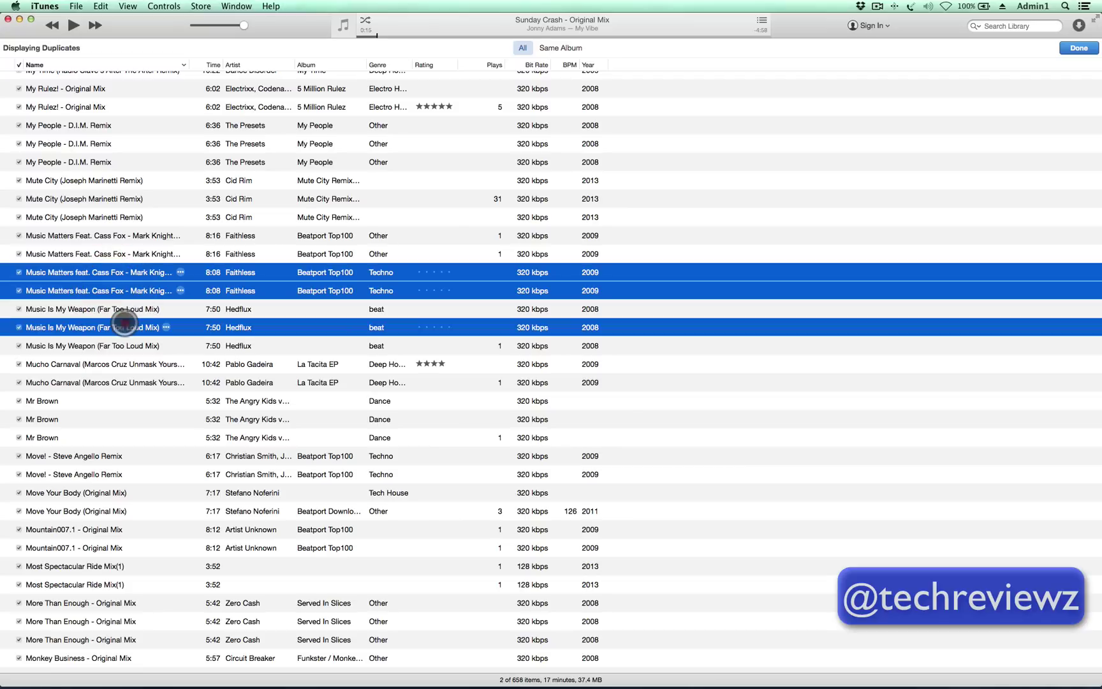
{"action": "left_click", "coordinate": [128, 346], "text": "super"}
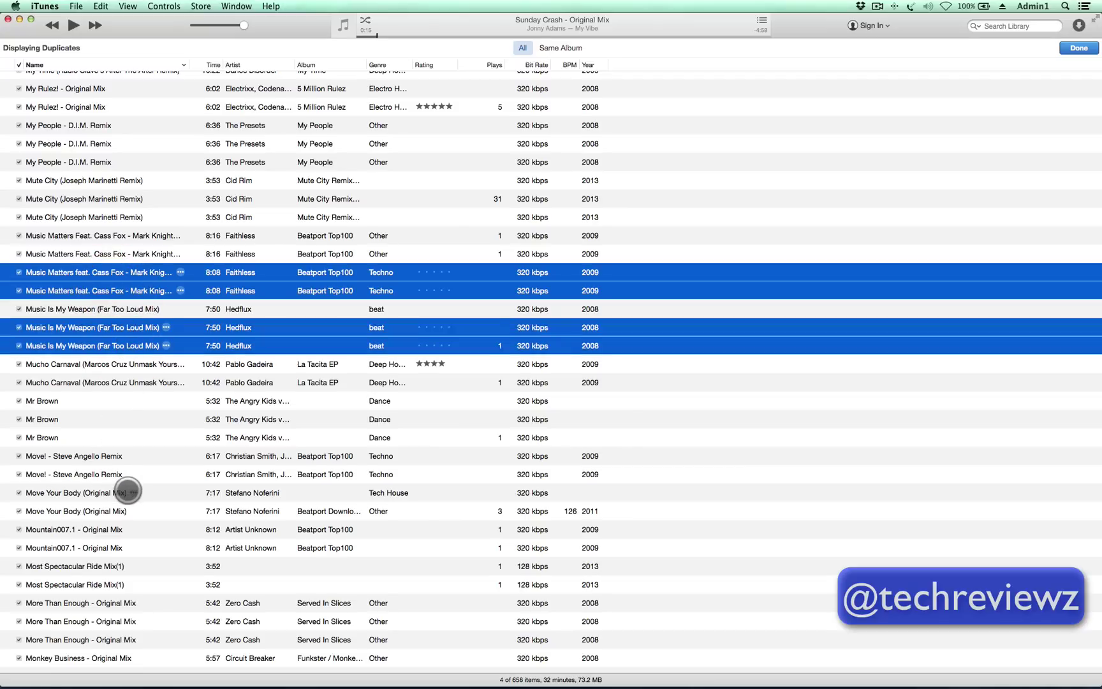
{"action": "scroll", "coordinate": [127, 491], "scroll_direction": "down", "scroll_amount": 1}
{"action": "scroll", "coordinate": [128, 490], "scroll_direction": "down", "scroll_amount": 6}
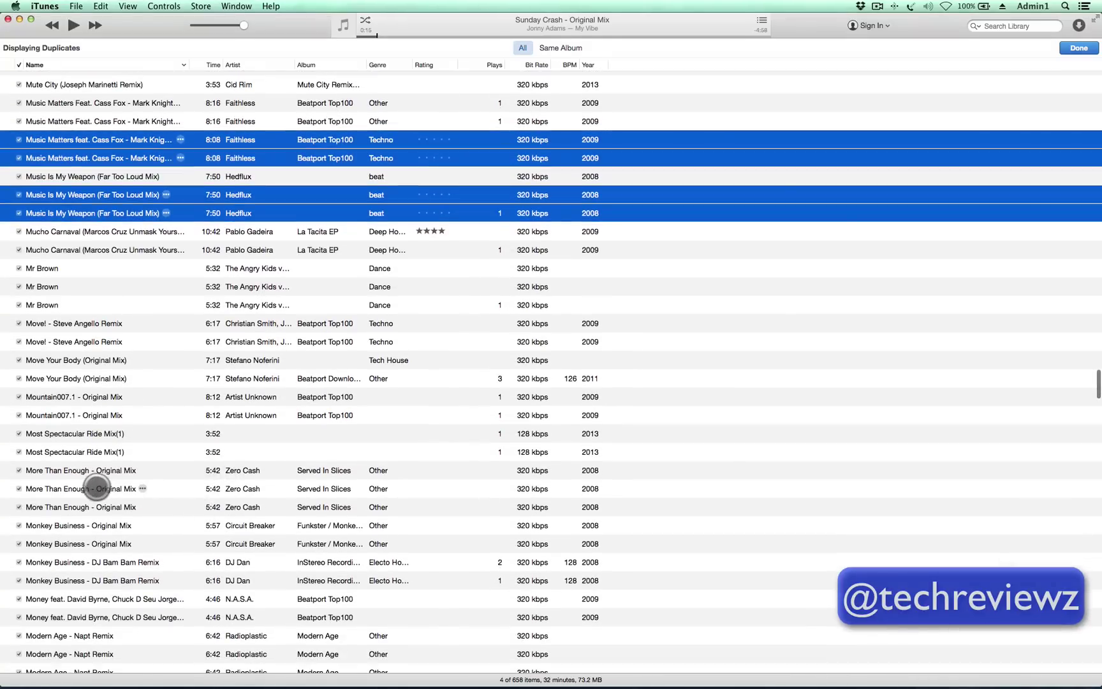
{"action": "left_click", "coordinate": [95, 489], "text": "super"}
{"action": "left_click", "coordinate": [122, 507], "text": "super"}
{"action": "scroll", "coordinate": [154, 513], "scroll_direction": "down", "scroll_amount": 3}
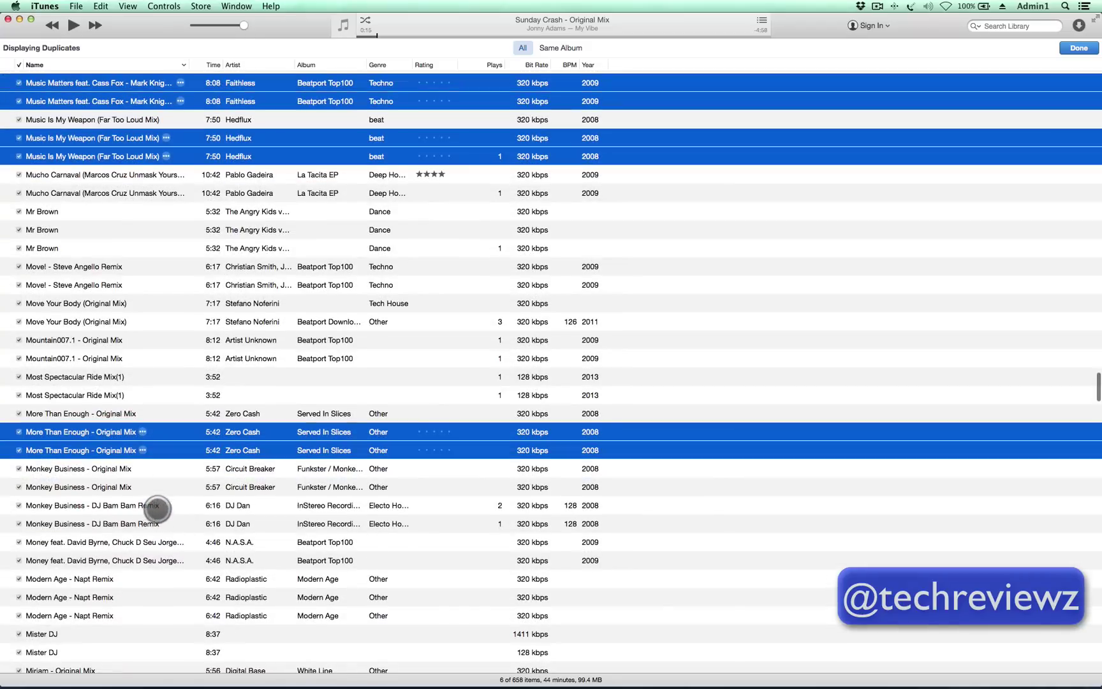
Add extra Monkey Business (DJ Bam Bam, Original Mix) and Modern Age - Napt Remix copies
{"action": "mouse_move", "coordinate": [190, 64]}
{"action": "left_mouse_down"}
{"action": "mouse_move", "coordinate": [82, 65]}
{"action": "mouse_move", "coordinate": [186, 67]}
{"action": "left_mouse_up"}
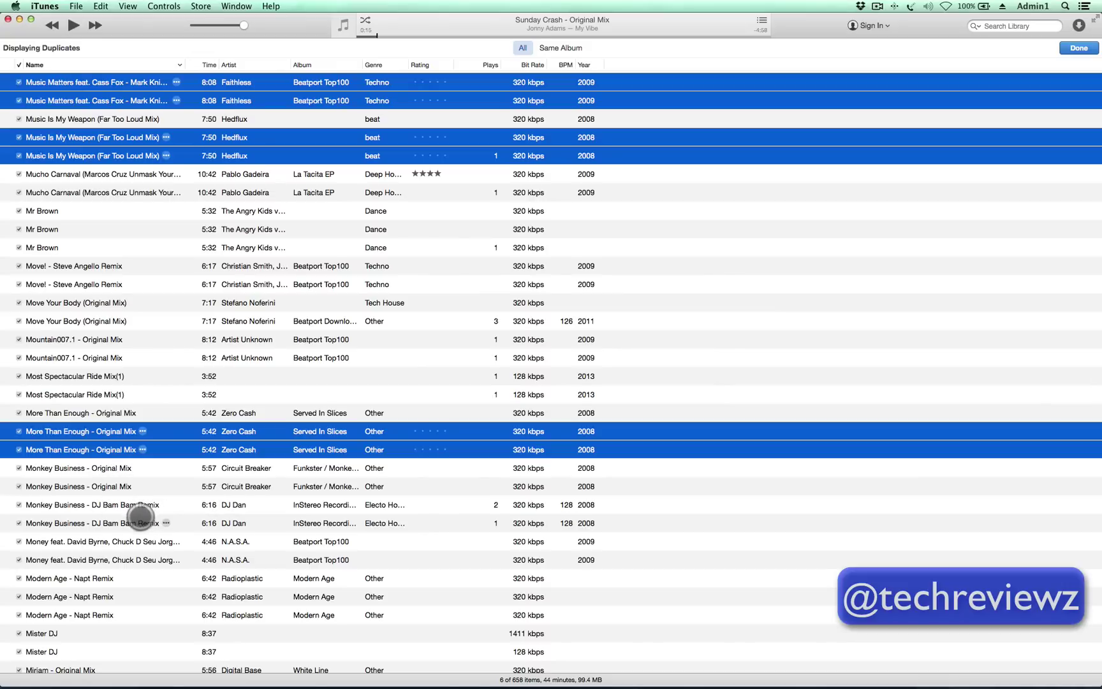
{"action": "left_click", "coordinate": [122, 523], "text": "super"}
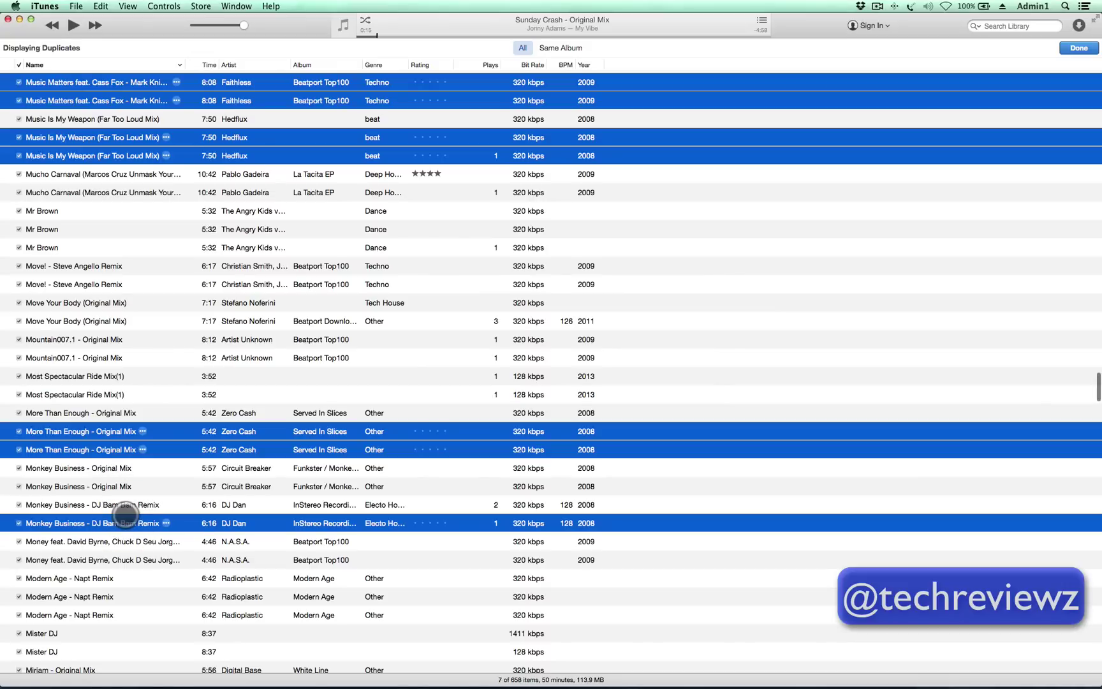
{"action": "scroll", "coordinate": [134, 501], "scroll_direction": "up", "scroll_amount": 1}
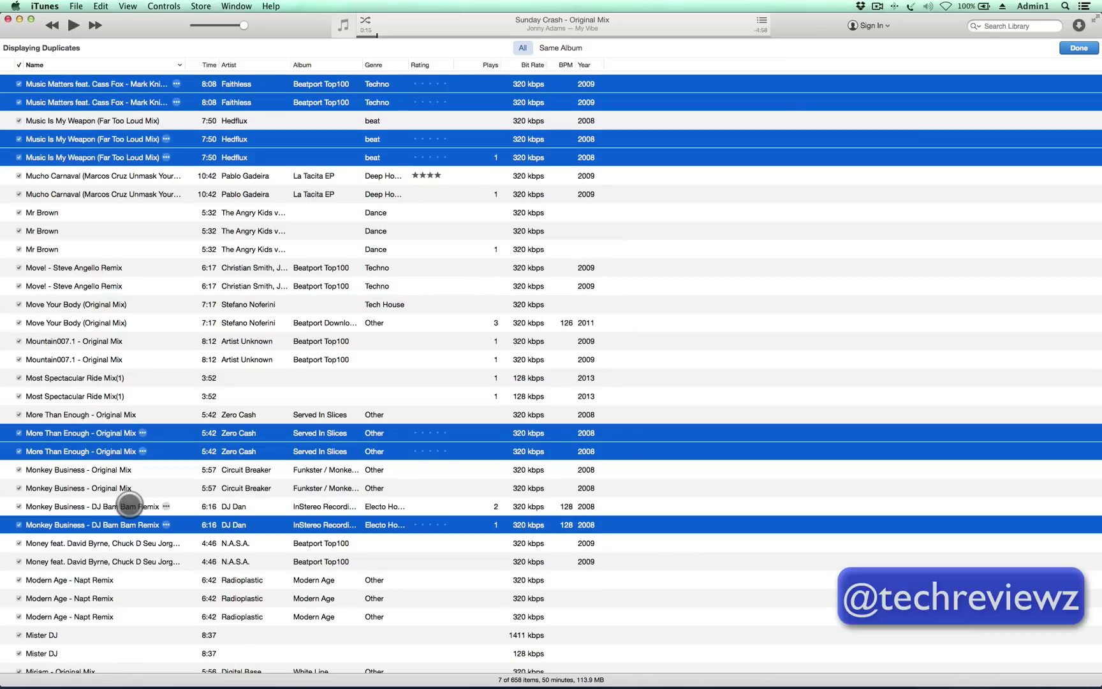
{"action": "left_click", "coordinate": [114, 471], "text": "super"}
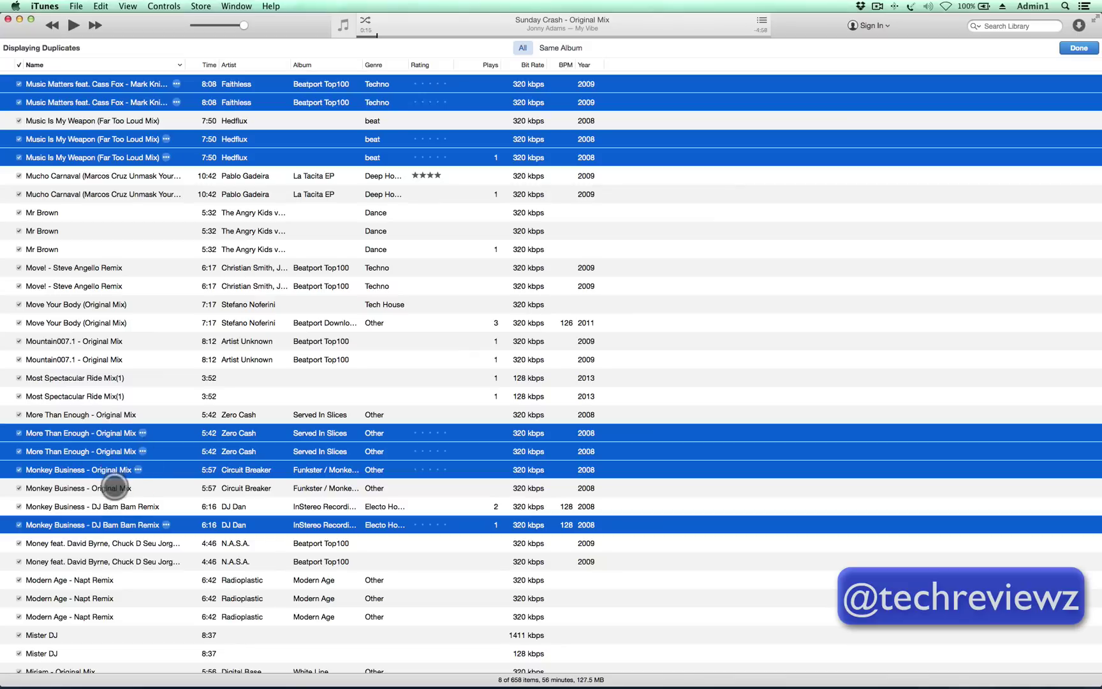
{"action": "left_click", "coordinate": [106, 471], "text": "super"}
{"action": "left_click", "coordinate": [105, 489], "text": "super"}
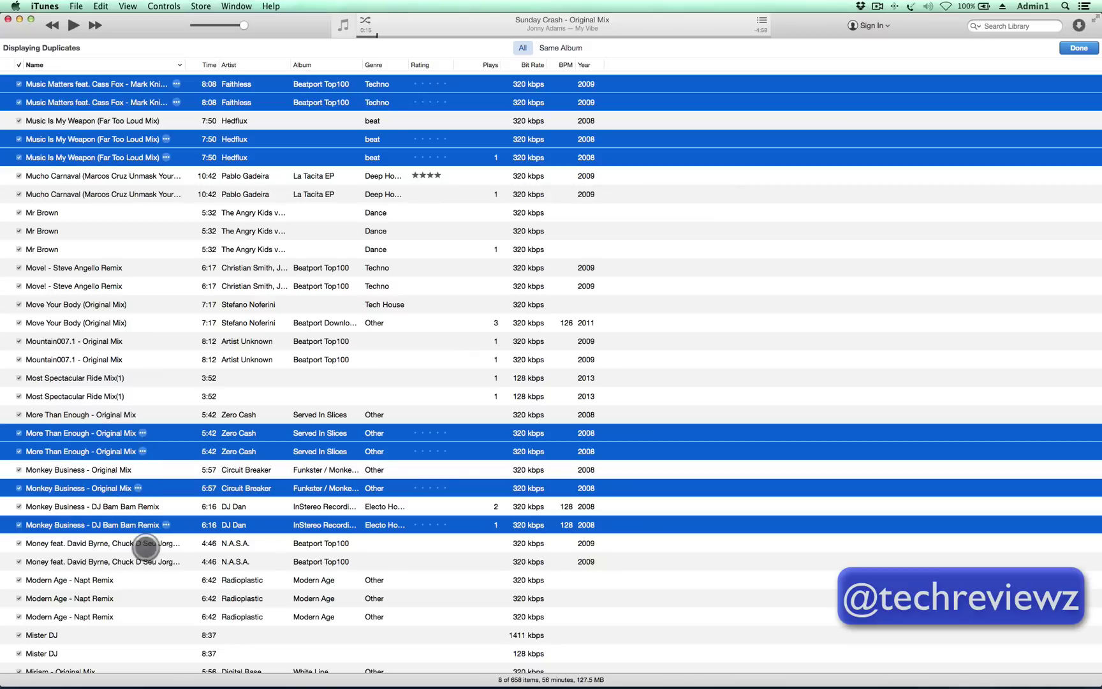
{"action": "scroll", "coordinate": [89, 536], "scroll_direction": "down", "scroll_amount": 3}
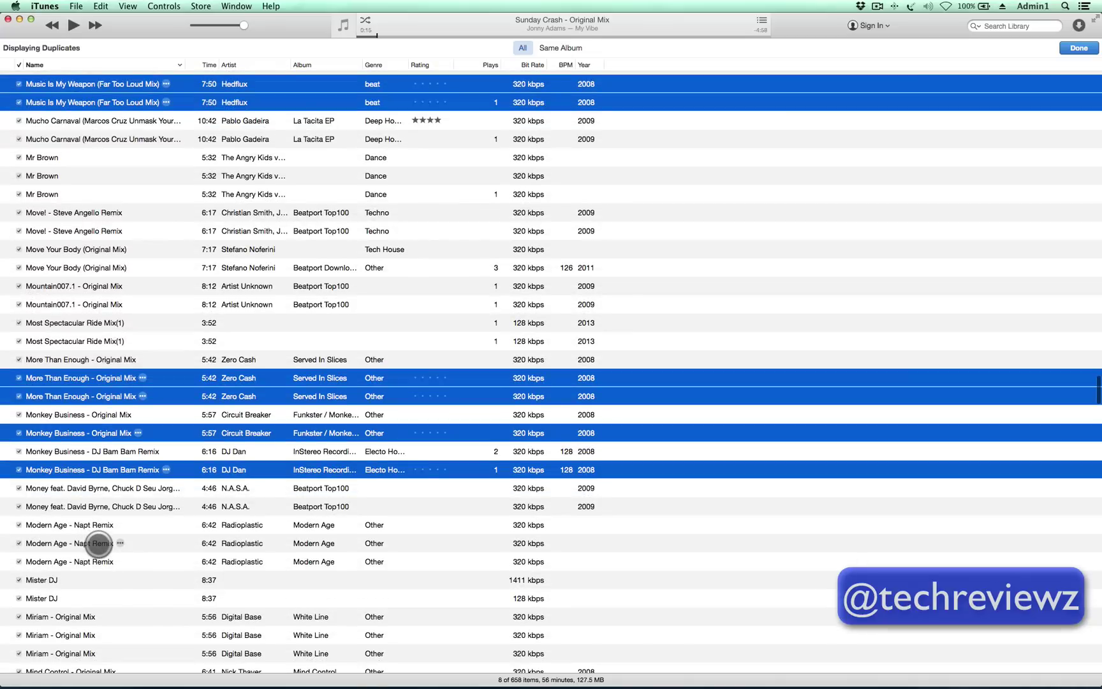
{"action": "left_click", "coordinate": [99, 543], "text": "super"}
{"action": "left_click", "coordinate": [95, 561], "text": "super"}
Add the extra Miriam - Original Mix and Mind Control - Original Mix copies
{"action": "scroll", "coordinate": [99, 561], "scroll_direction": "down", "scroll_amount": 3}
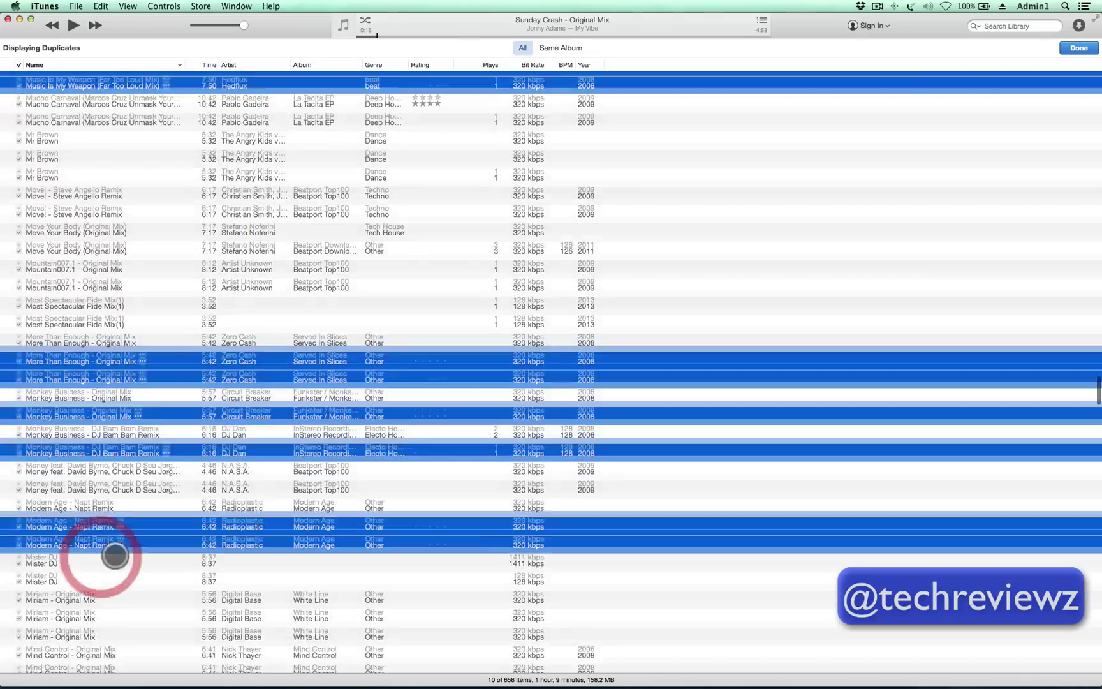
{"action": "scroll", "coordinate": [114, 555], "scroll_direction": "down", "scroll_amount": 5}
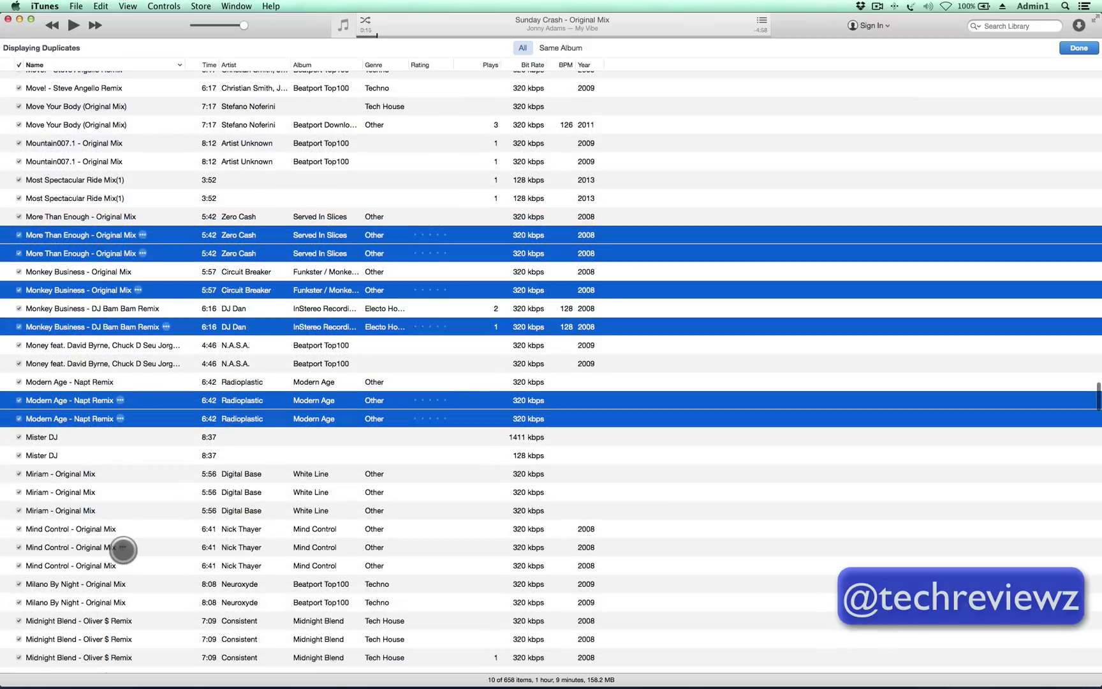
{"action": "left_click", "coordinate": [86, 491], "text": "super"}
{"action": "left_click", "coordinate": [92, 510], "text": "super"}
{"action": "scroll", "coordinate": [184, 534], "scroll_direction": "down", "scroll_amount": 1}
{"action": "scroll", "coordinate": [184, 535], "scroll_direction": "down", "scroll_amount": 3}
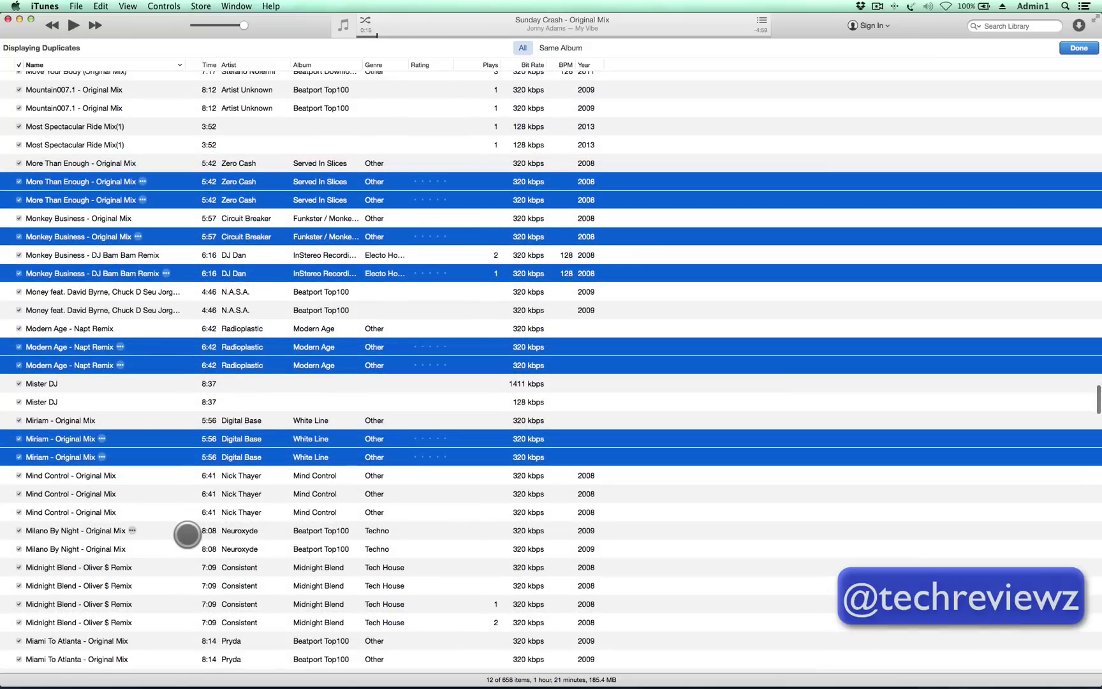
{"action": "left_click", "coordinate": [107, 493], "text": "super"}
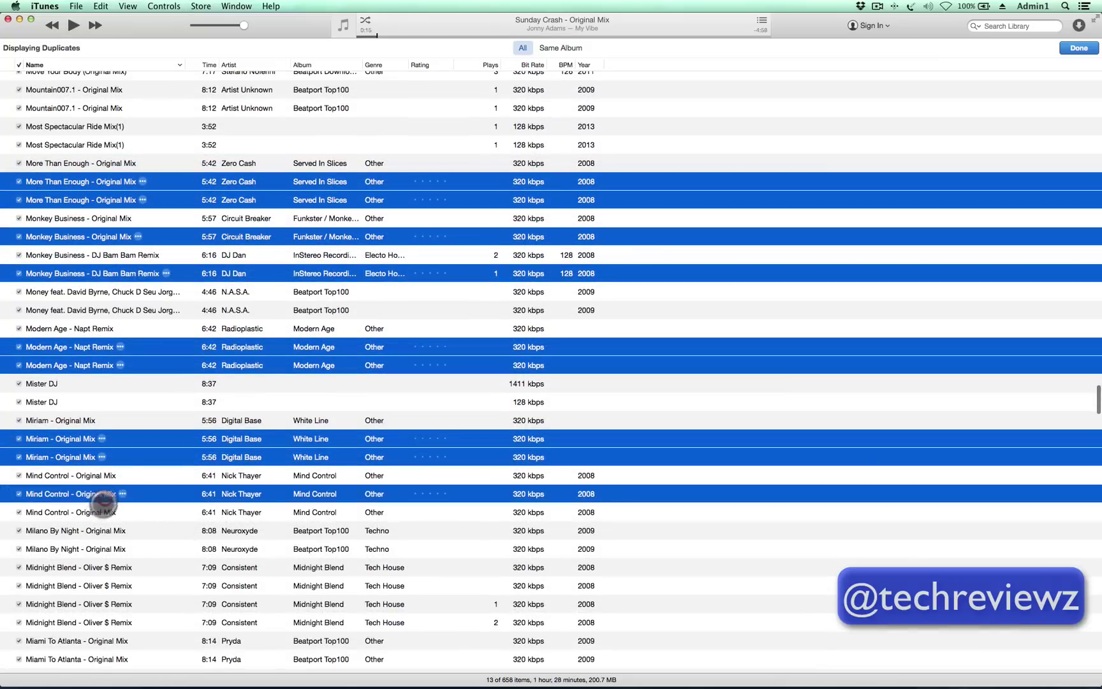
{"action": "left_click", "coordinate": [102, 512], "text": "super"}
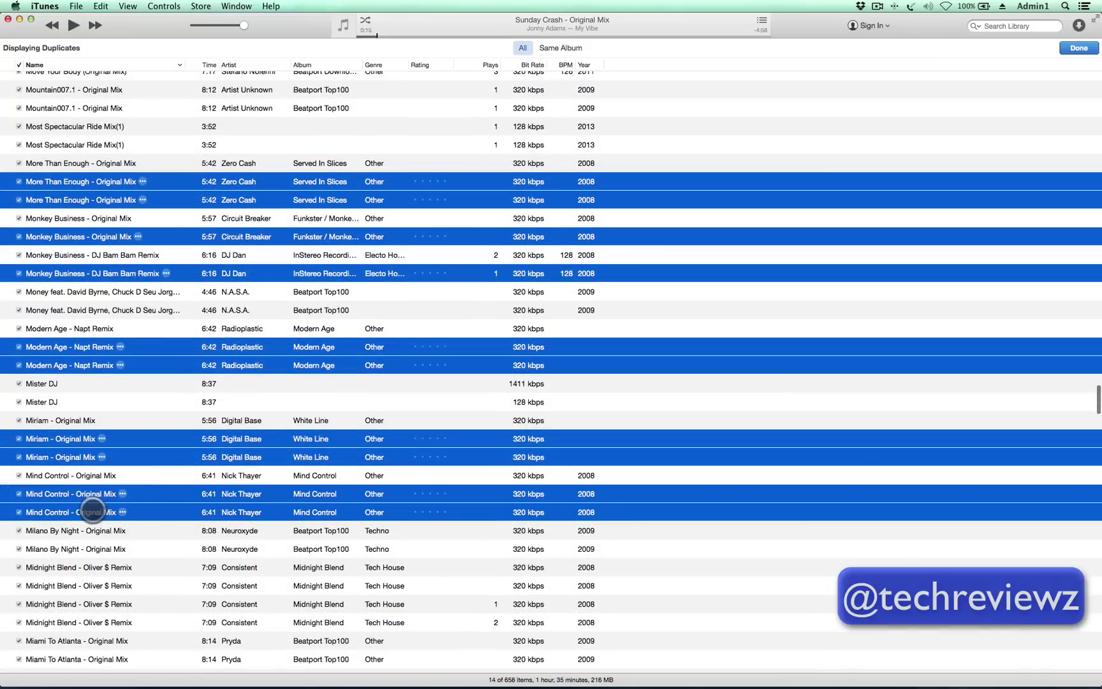
{"action": "left_click", "coordinate": [92, 511], "text": "super"}
{"action": "left_click", "coordinate": [86, 510], "text": "super"}
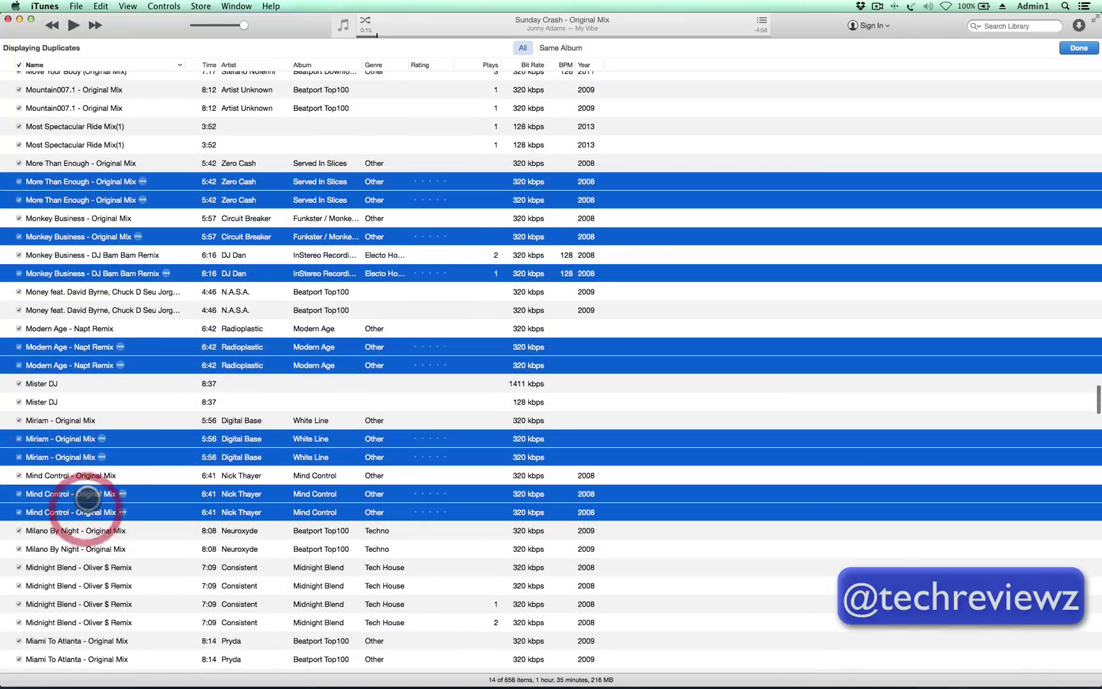
{"action": "left_click", "coordinate": [88, 493], "text": "super"}
{"action": "left_click", "coordinate": [87, 494], "text": "super"}
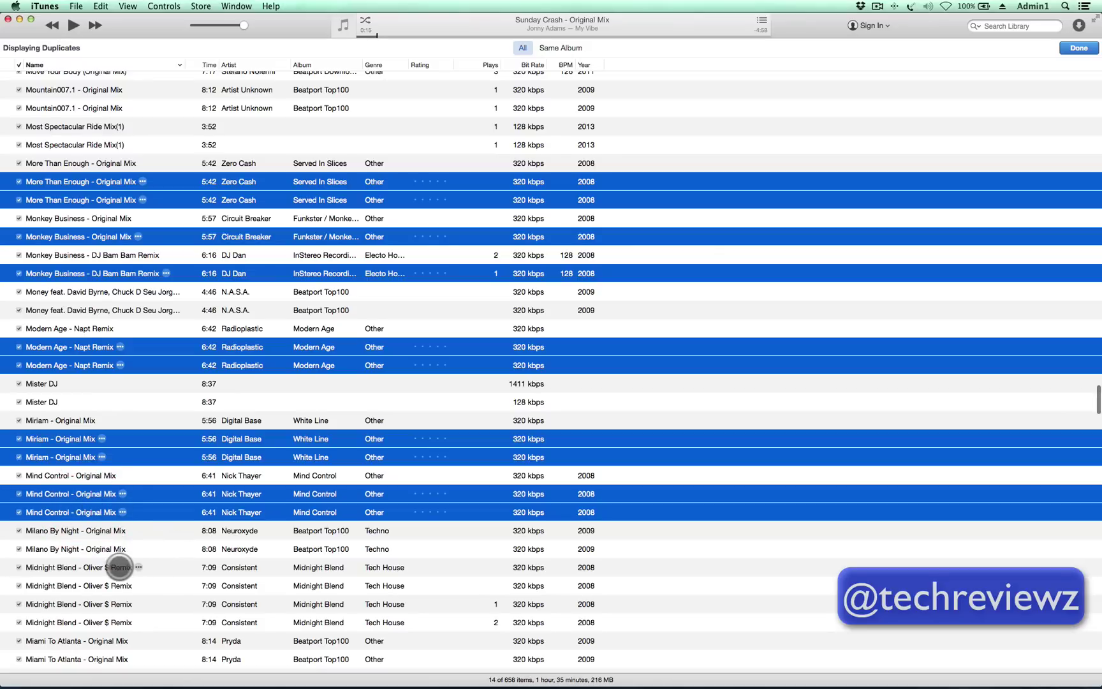
Add extra Midnight Blend, Milano By Night, Miami To Atlanta, Mi Esposa and Mercury copies
{"action": "left_click", "coordinate": [95, 586], "text": "super"}
{"action": "left_click", "coordinate": [97, 604], "text": "super"}
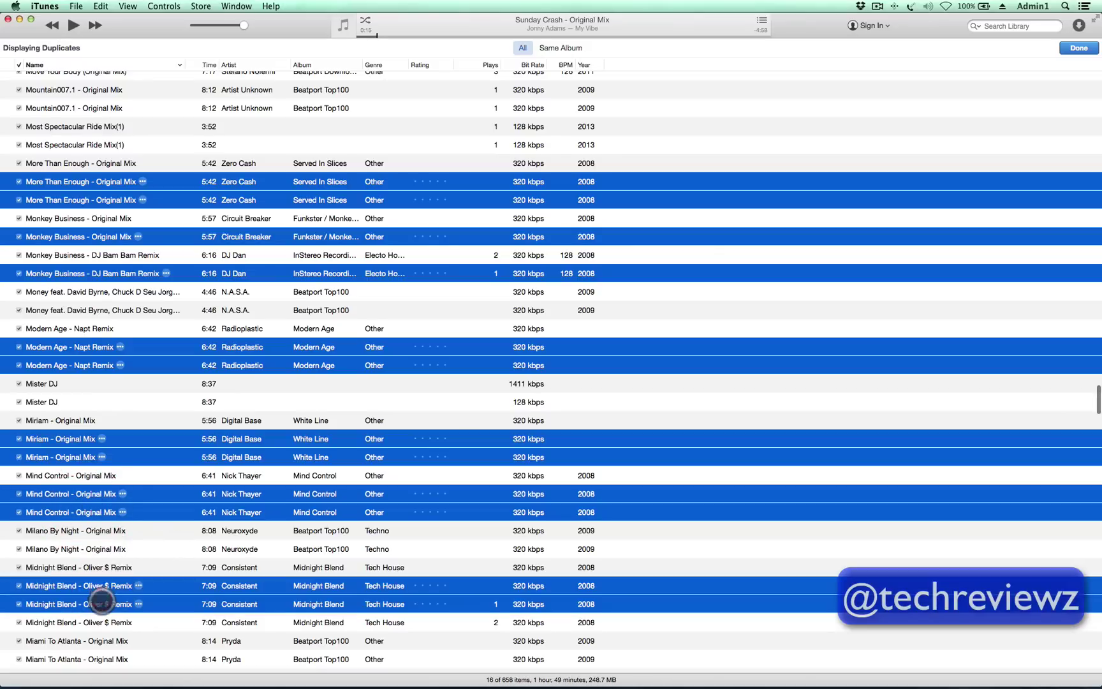
{"action": "left_click", "coordinate": [99, 622], "text": "super"}
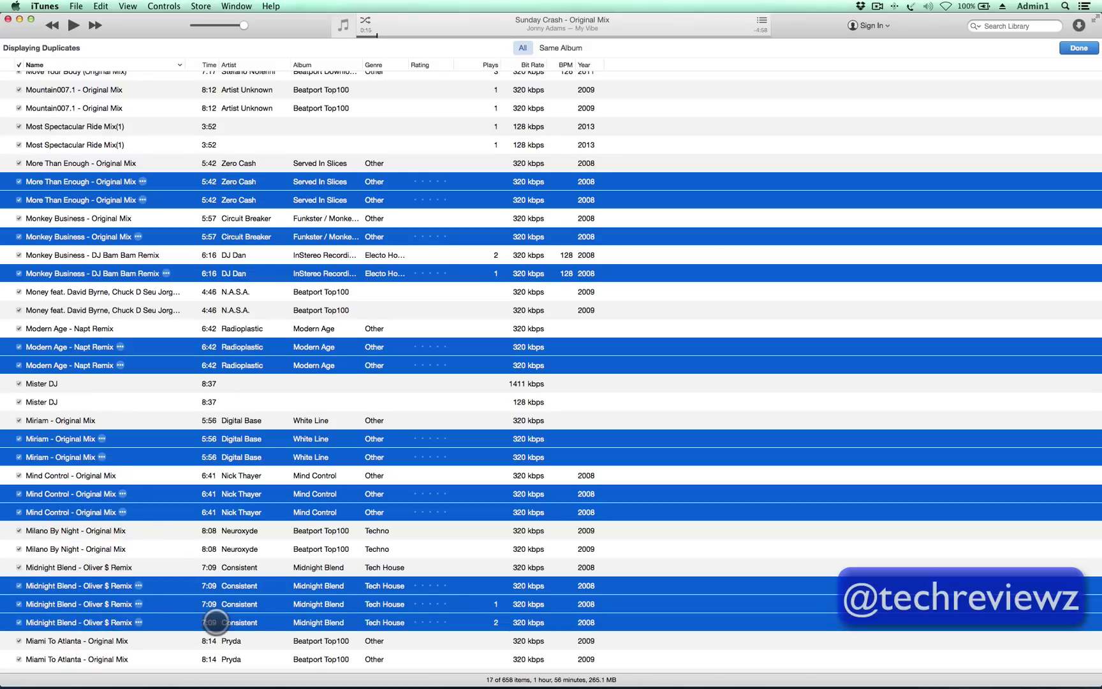
{"action": "scroll", "coordinate": [215, 622], "scroll_direction": "down", "scroll_amount": 1}
{"action": "left_click", "coordinate": [102, 538], "text": "super"}
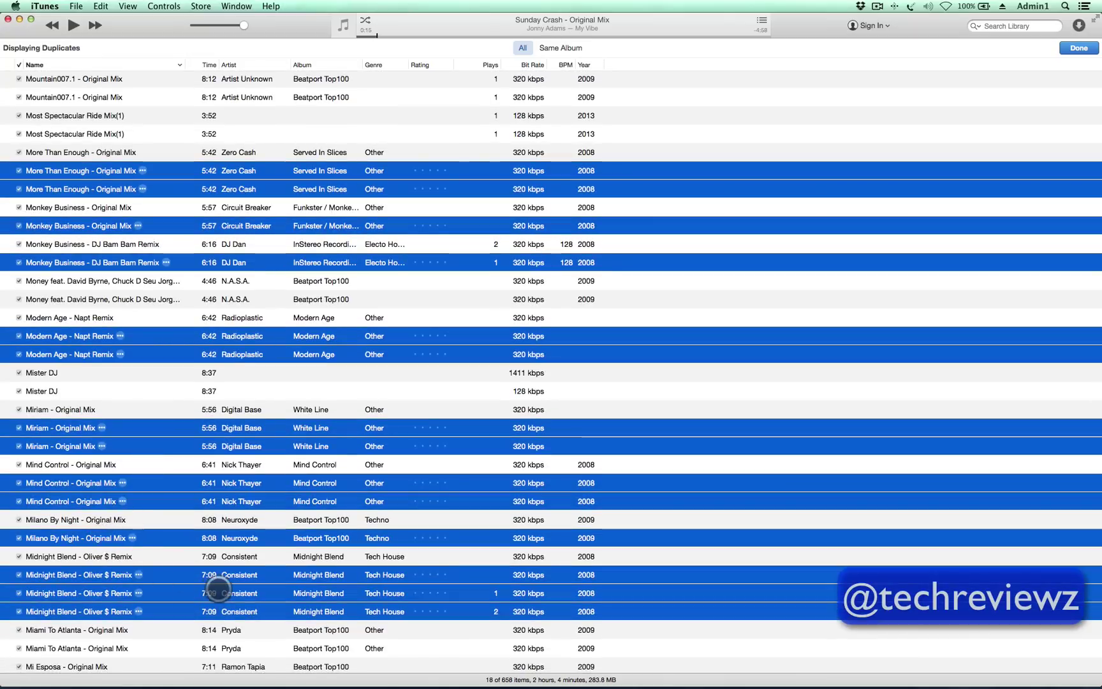
{"action": "scroll", "coordinate": [191, 581], "scroll_direction": "down", "scroll_amount": 5}
{"action": "left_click", "coordinate": [99, 540], "text": "super"}
{"action": "scroll", "coordinate": [105, 555], "scroll_direction": "down", "scroll_amount": 2}
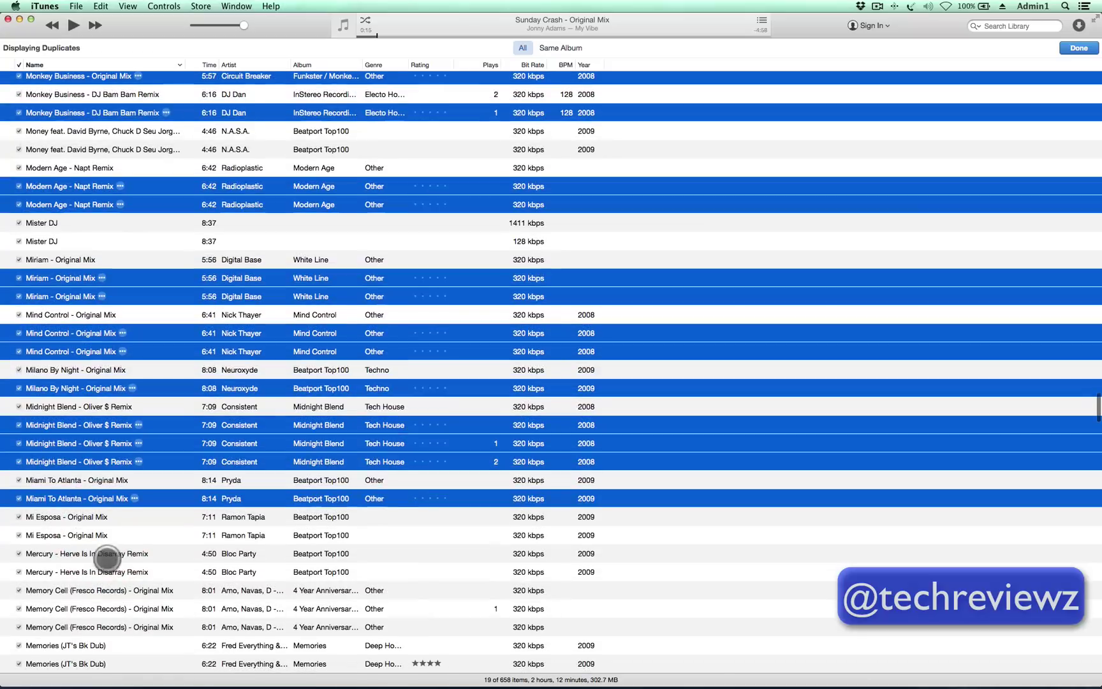
{"action": "left_click", "coordinate": [106, 535], "text": "super"}
{"action": "left_click", "coordinate": [103, 572], "text": "super"}
Add extra Memory Cell, Memories and MASHiTUP copies, then widen the Name column
{"action": "scroll", "coordinate": [107, 557], "scroll_direction": "down", "scroll_amount": 3}
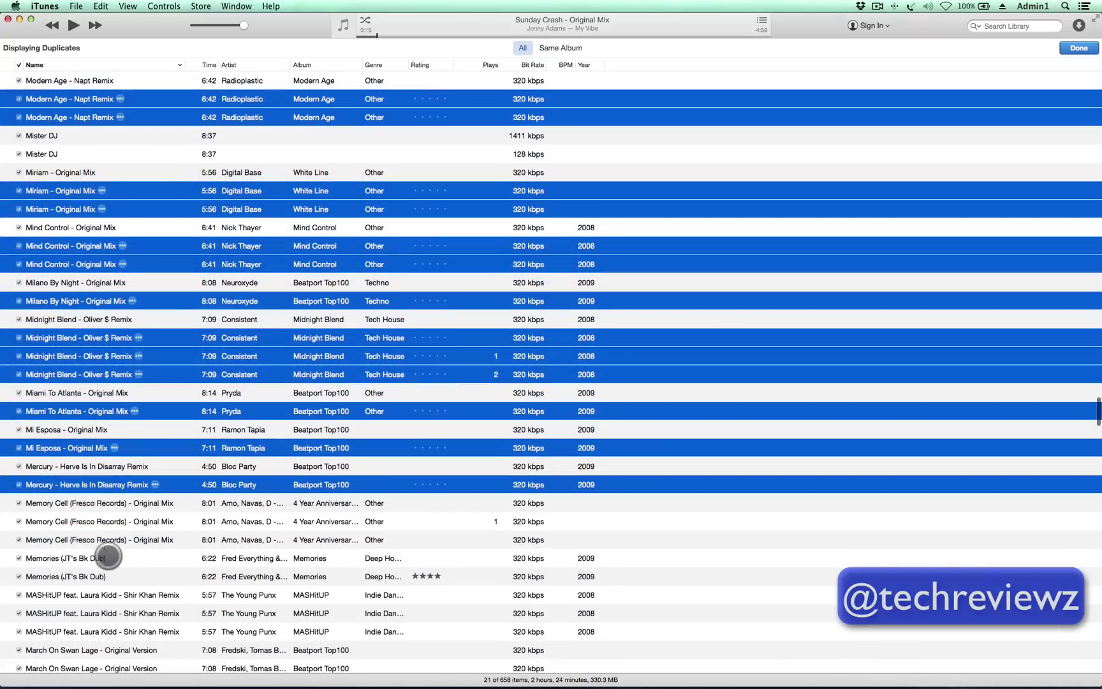
{"action": "left_click", "coordinate": [111, 536], "text": "super"}
{"action": "left_click", "coordinate": [110, 522], "text": "super"}
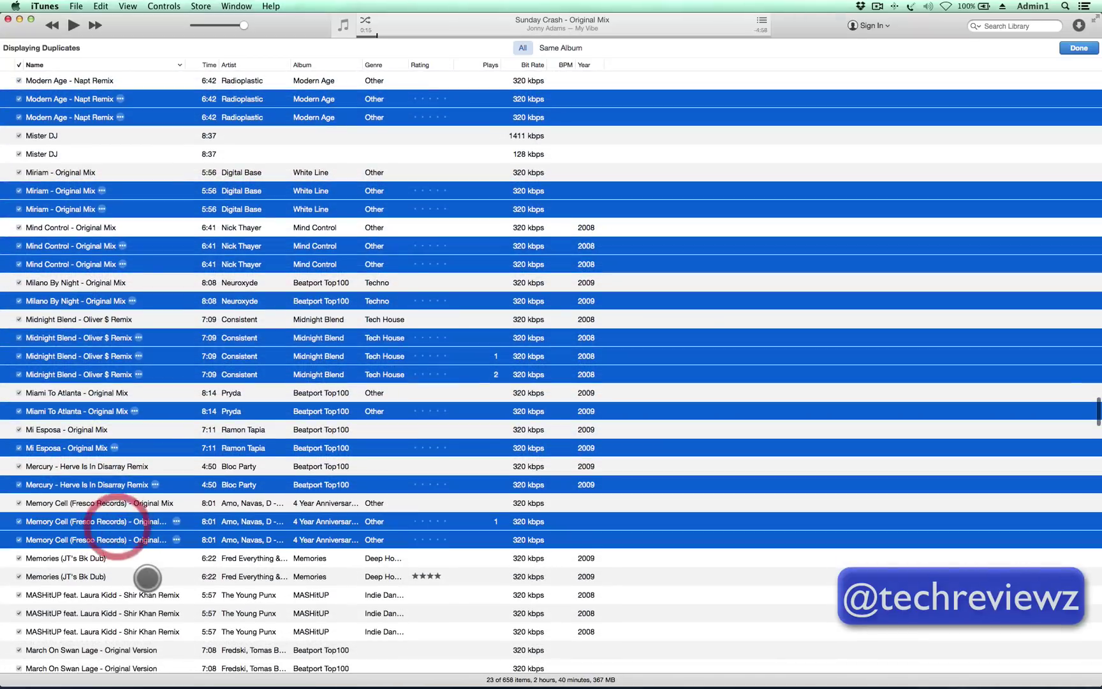
{"action": "scroll", "coordinate": [147, 574], "scroll_direction": "down", "scroll_amount": 2}
{"action": "left_click", "coordinate": [144, 536], "text": "super"}
{"action": "left_click", "coordinate": [147, 570], "text": "super"}
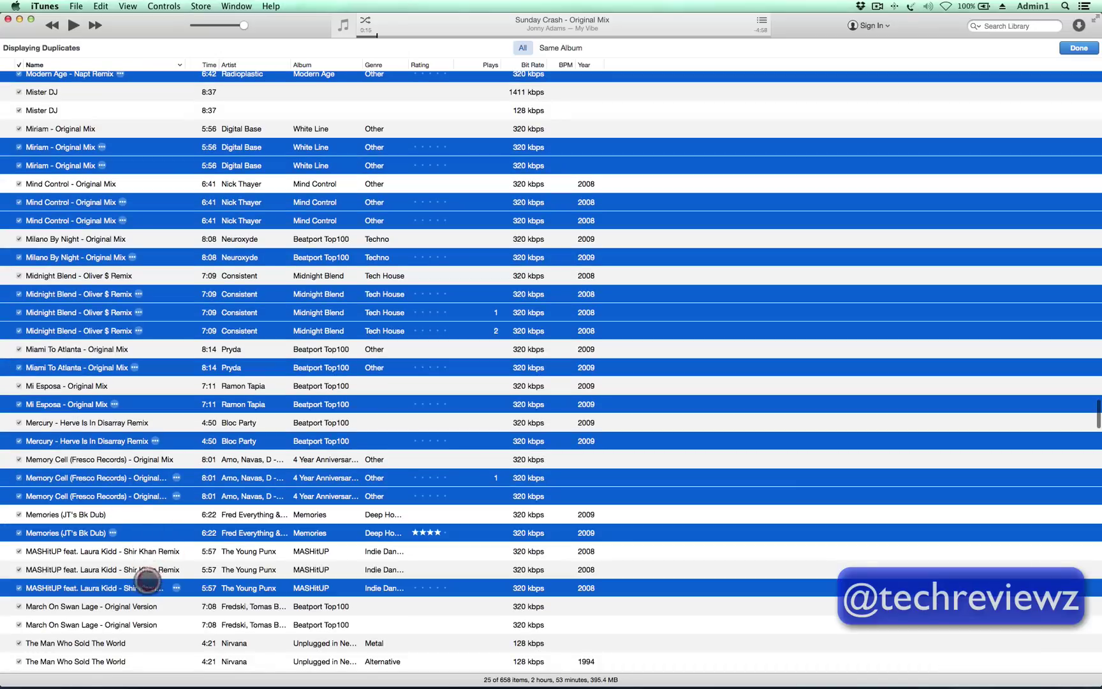
{"action": "left_click", "coordinate": [147, 588], "text": "super"}
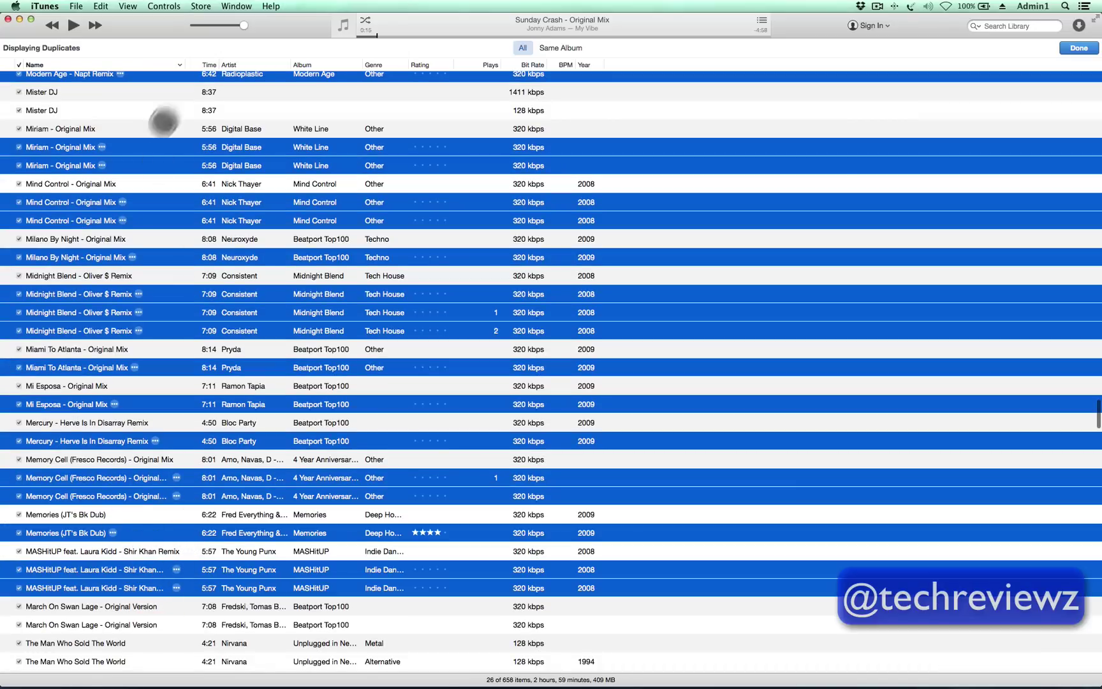
{"action": "left_click_drag", "start_coordinate": [185, 63], "coordinate": [227, 64]}
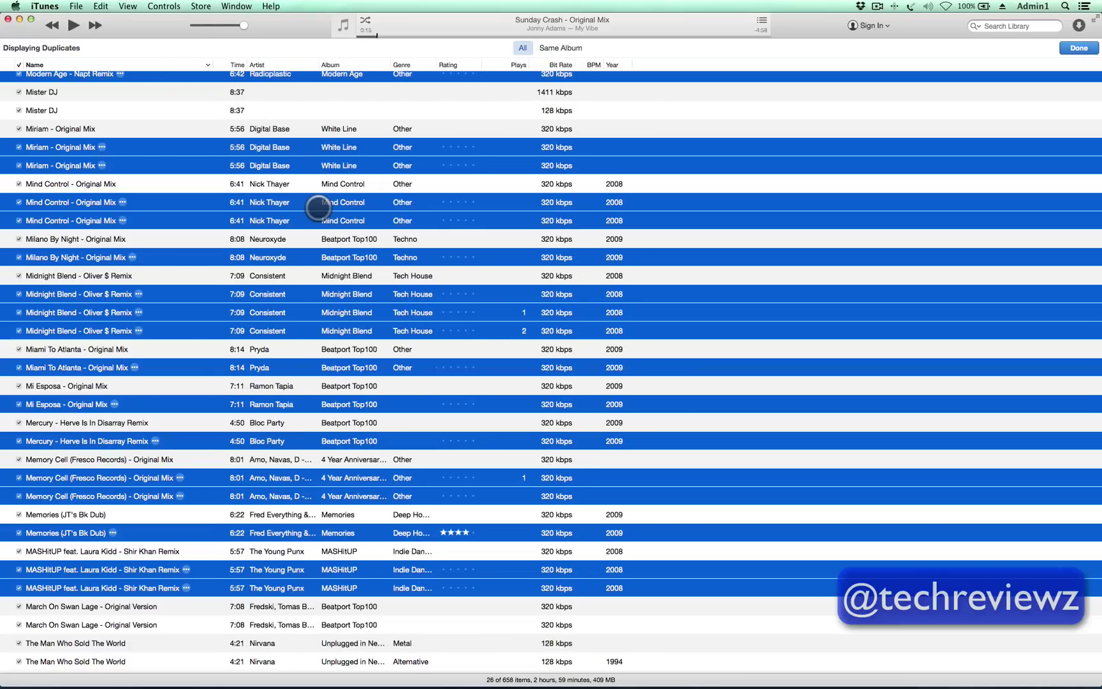
Delete the selected duplicates from the library, keeping their files
{"action": "key", "text": "Delete"}
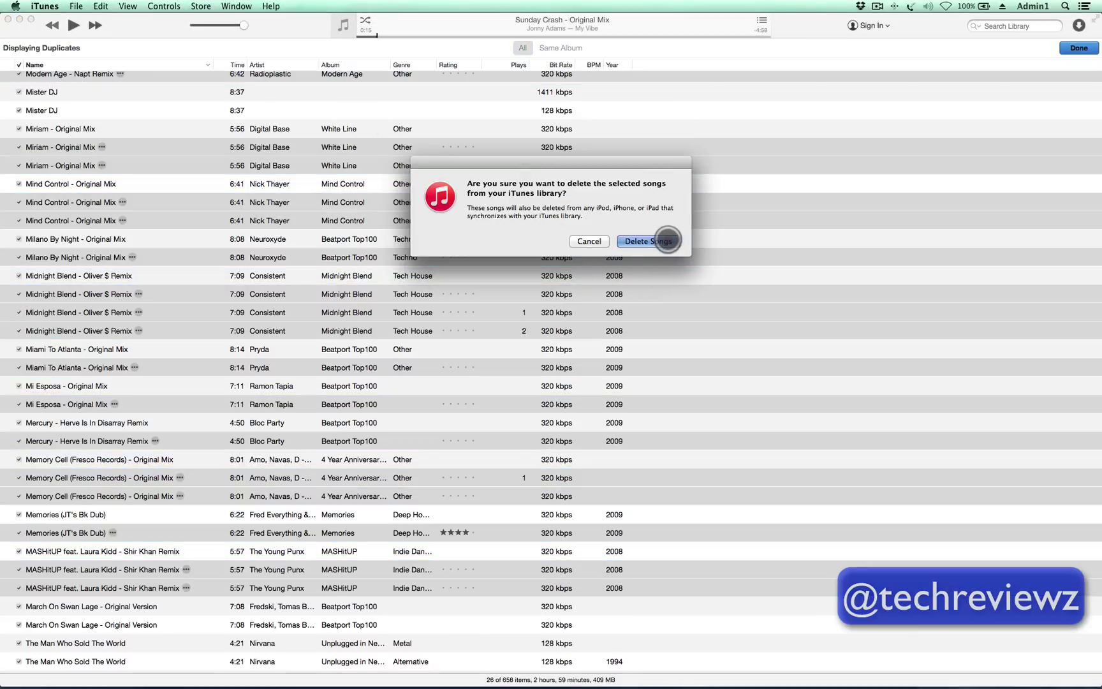
{"action": "left_click", "coordinate": [647, 240]}
{"action": "left_click", "coordinate": [593, 243]}
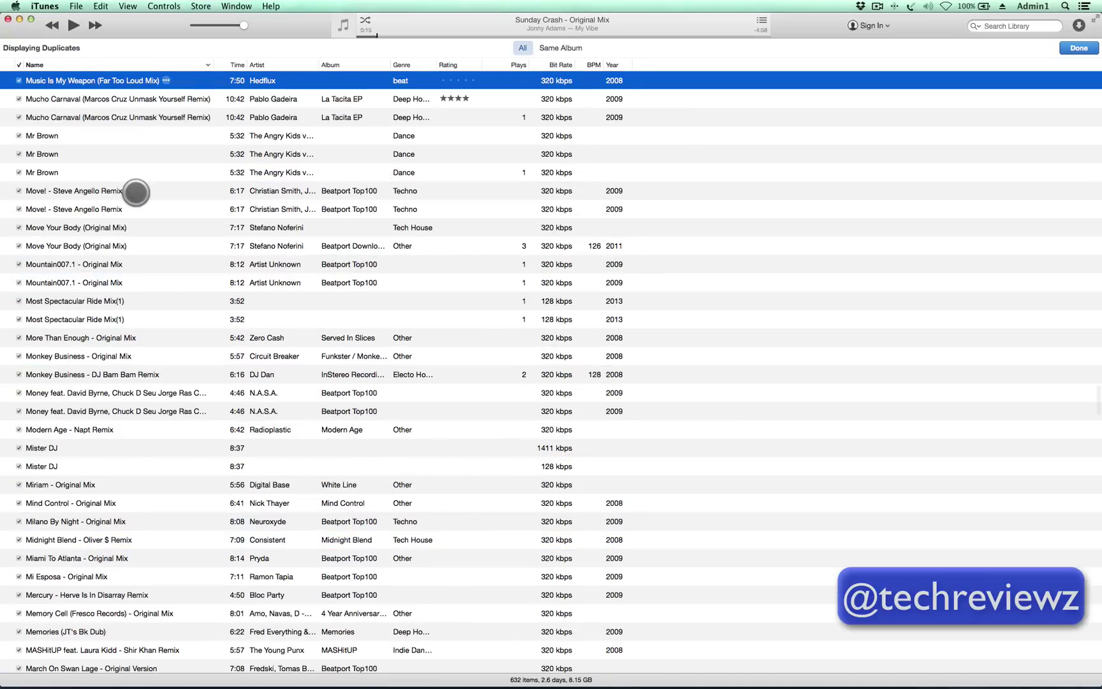
{"action": "scroll", "coordinate": [135, 194], "scroll_direction": "up", "scroll_amount": 4}
{"action": "scroll", "coordinate": [135, 195], "scroll_direction": "up", "scroll_amount": 4}
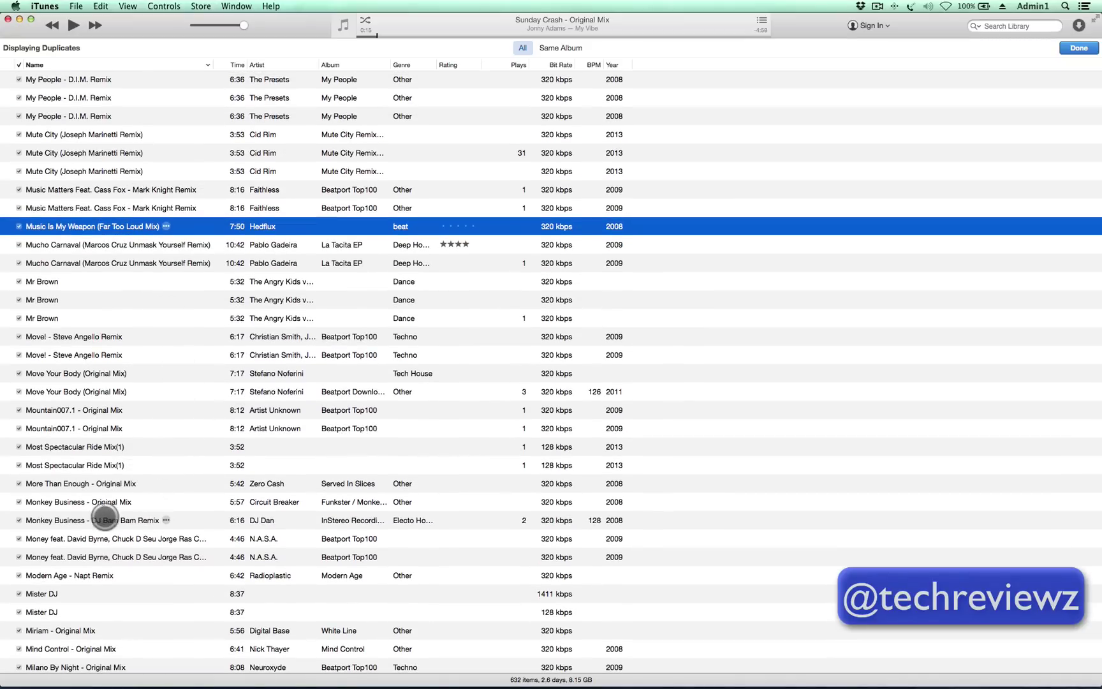
Play Monkey Business - DJ Bam Bam Remix, restarting it via its context menu
{"action": "double_click", "coordinate": [82, 520]}
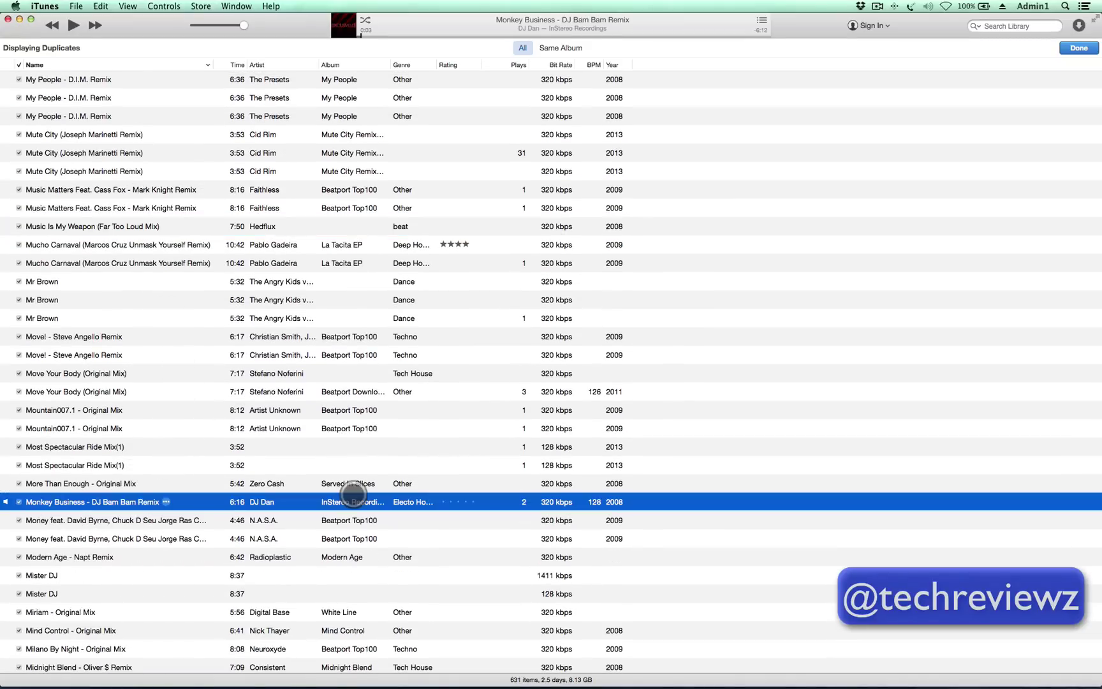
{"action": "scroll", "coordinate": [82, 447], "scroll_direction": "up", "scroll_amount": 10}
{"action": "scroll", "coordinate": [82, 422], "scroll_direction": "down", "scroll_amount": 15}
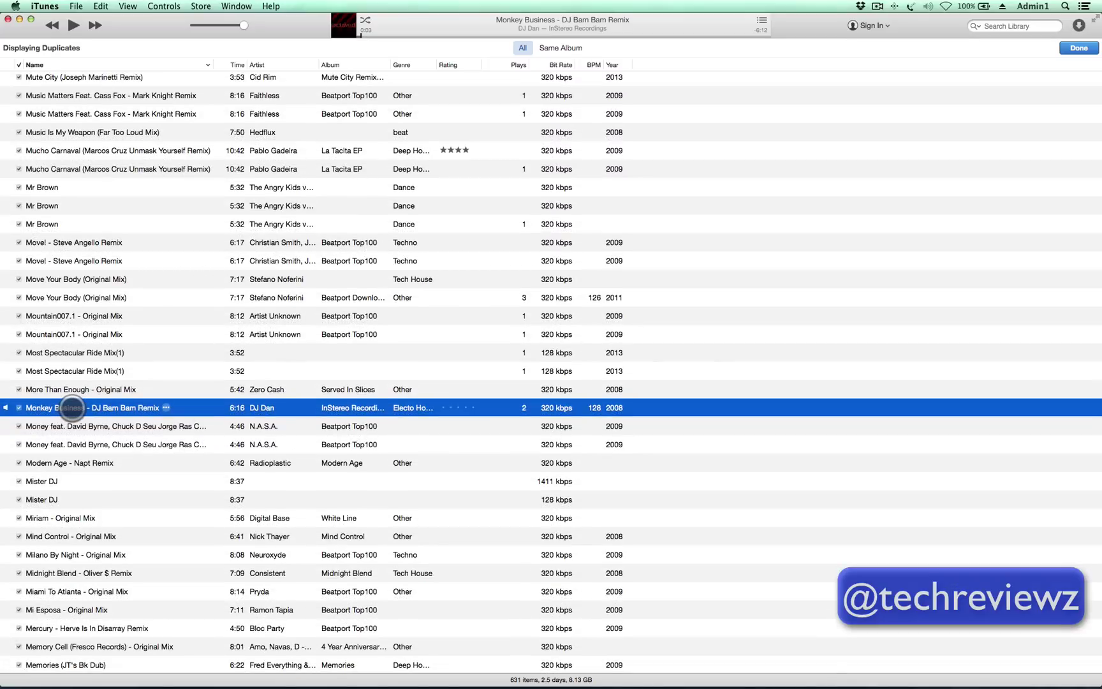
{"action": "right_click", "coordinate": [72, 408]}
{"action": "left_click", "coordinate": [75, 409]}
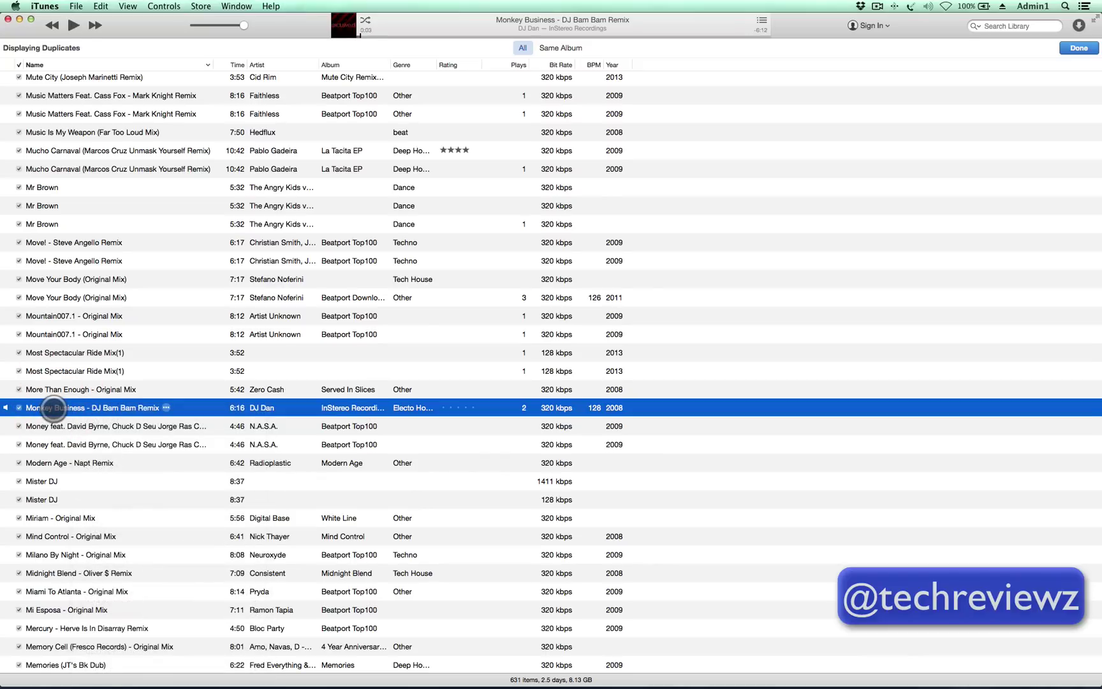
{"action": "scroll", "coordinate": [159, 498], "scroll_direction": "down", "scroll_amount": 15}
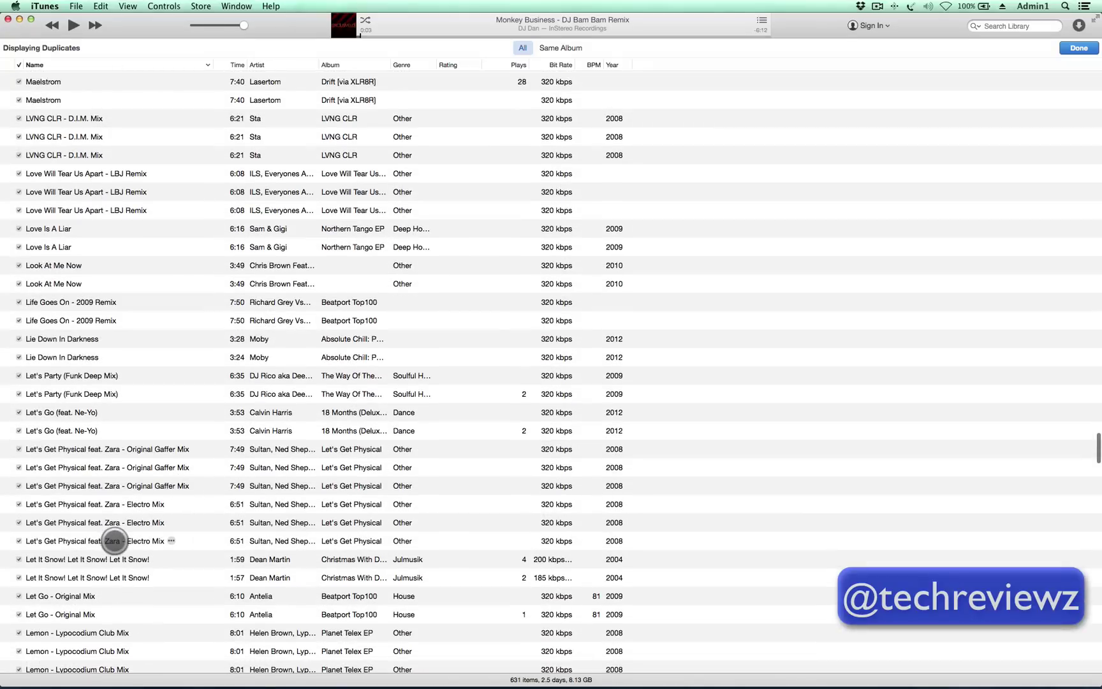
Select extra Let's Get Physical, Original Gaffer Mix, Lemon and Learn To Recycle copies
{"action": "left_click", "coordinate": [113, 541]}
{"action": "left_click", "coordinate": [112, 522], "text": "shift"}
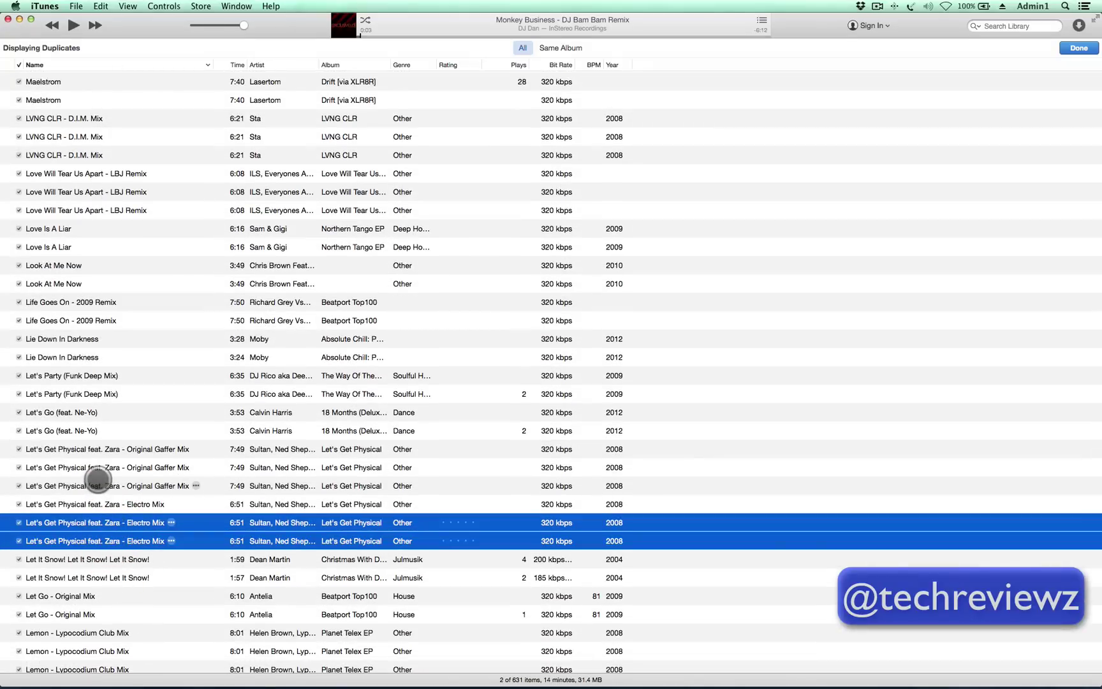
{"action": "left_click", "coordinate": [96, 485], "text": "super"}
{"action": "left_click", "coordinate": [74, 467], "text": "super"}
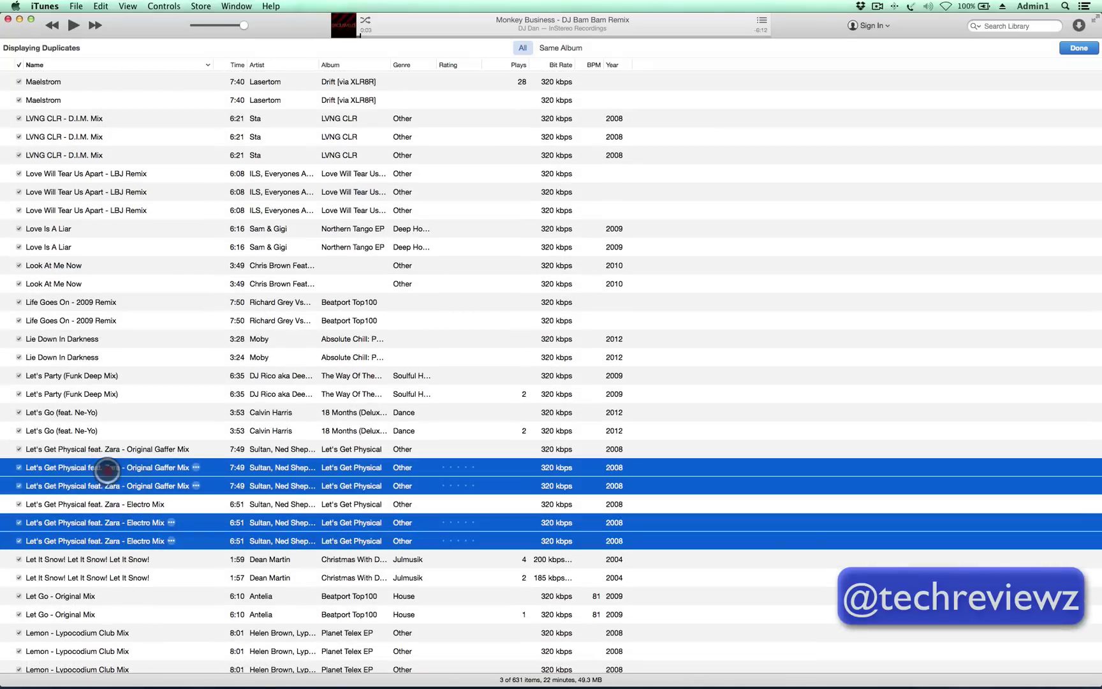
{"action": "scroll", "coordinate": [143, 590], "scroll_direction": "down", "scroll_amount": 3}
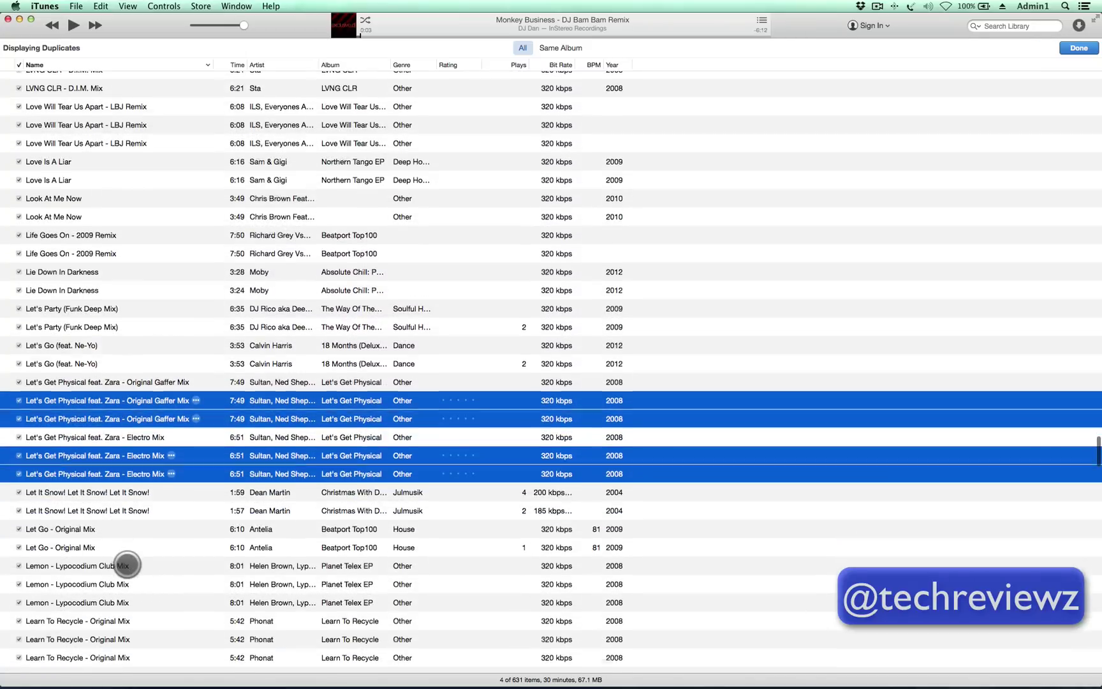
{"action": "scroll", "coordinate": [128, 555], "scroll_direction": "down", "scroll_amount": 3}
{"action": "left_click", "coordinate": [111, 525], "text": "super"}
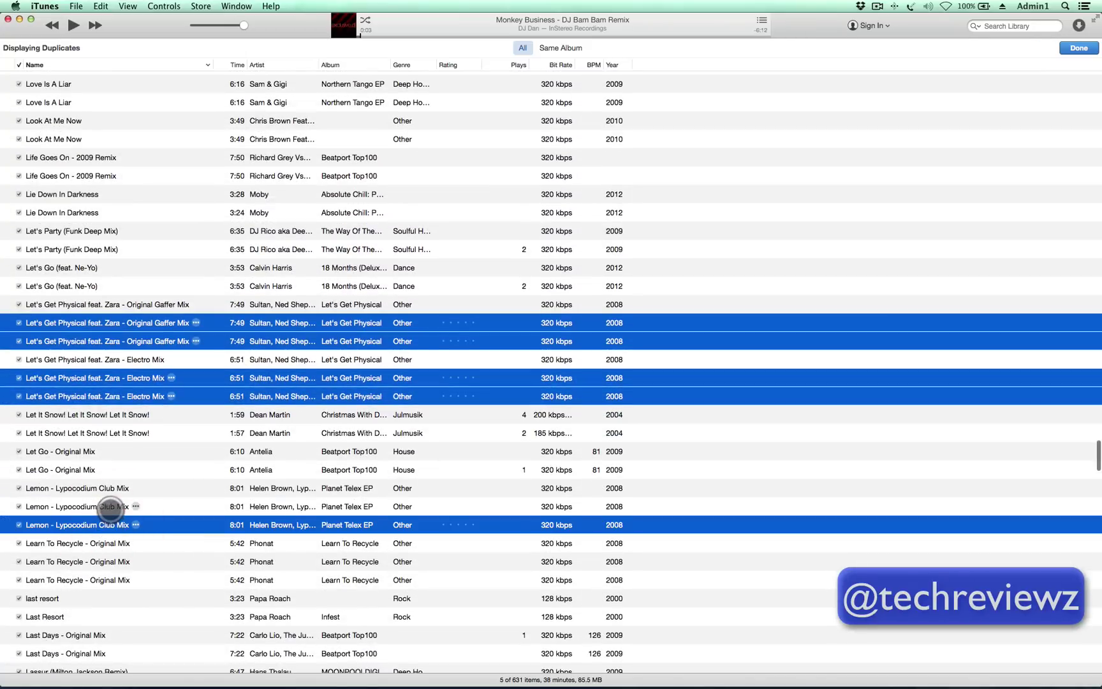
{"action": "left_click", "coordinate": [111, 506], "text": "super"}
{"action": "left_click", "coordinate": [115, 562], "text": "super"}
{"action": "left_click", "coordinate": [115, 580], "text": "super"}
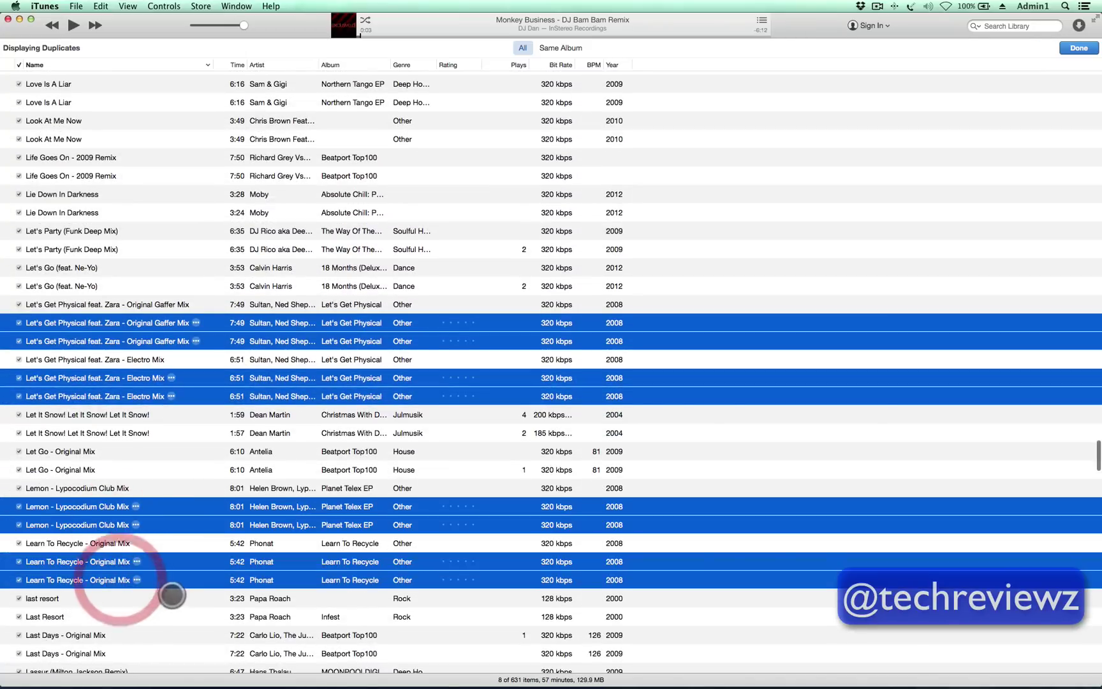
Add the La Noche (Beat Freak) duplicates and toggle the Knuckle Sandwich copies
{"action": "scroll", "coordinate": [172, 595], "scroll_direction": "down", "scroll_amount": 4}
{"action": "scroll", "coordinate": [136, 600], "scroll_direction": "down", "scroll_amount": 4}
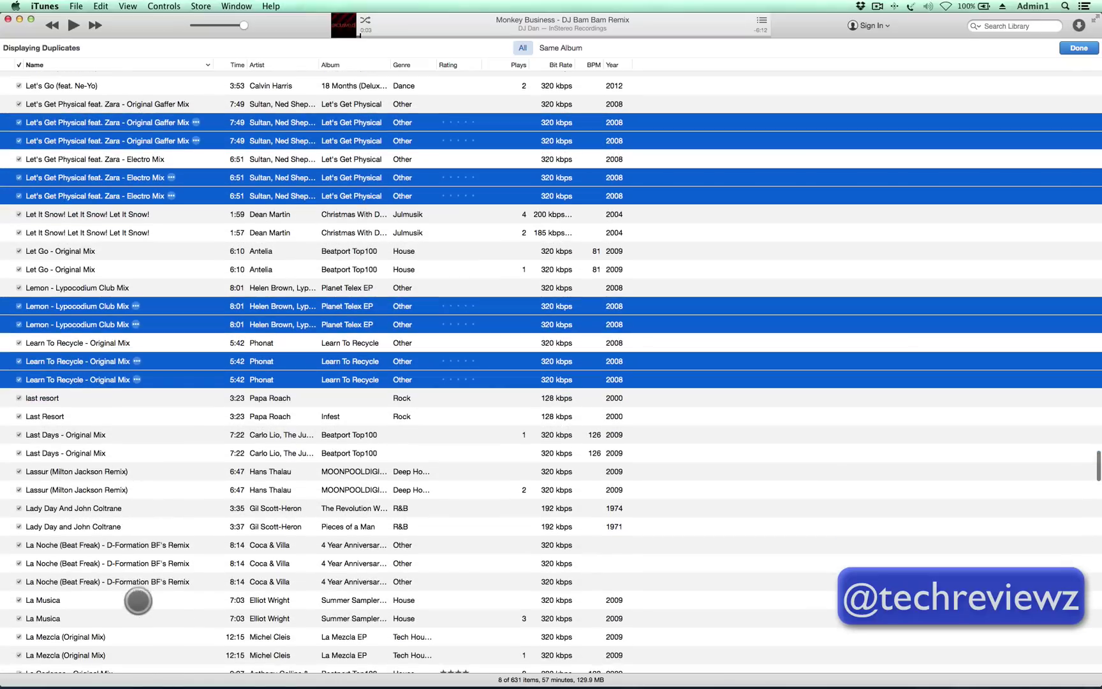
{"action": "left_click", "coordinate": [137, 564], "text": "super"}
{"action": "left_click", "coordinate": [135, 581], "text": "super"}
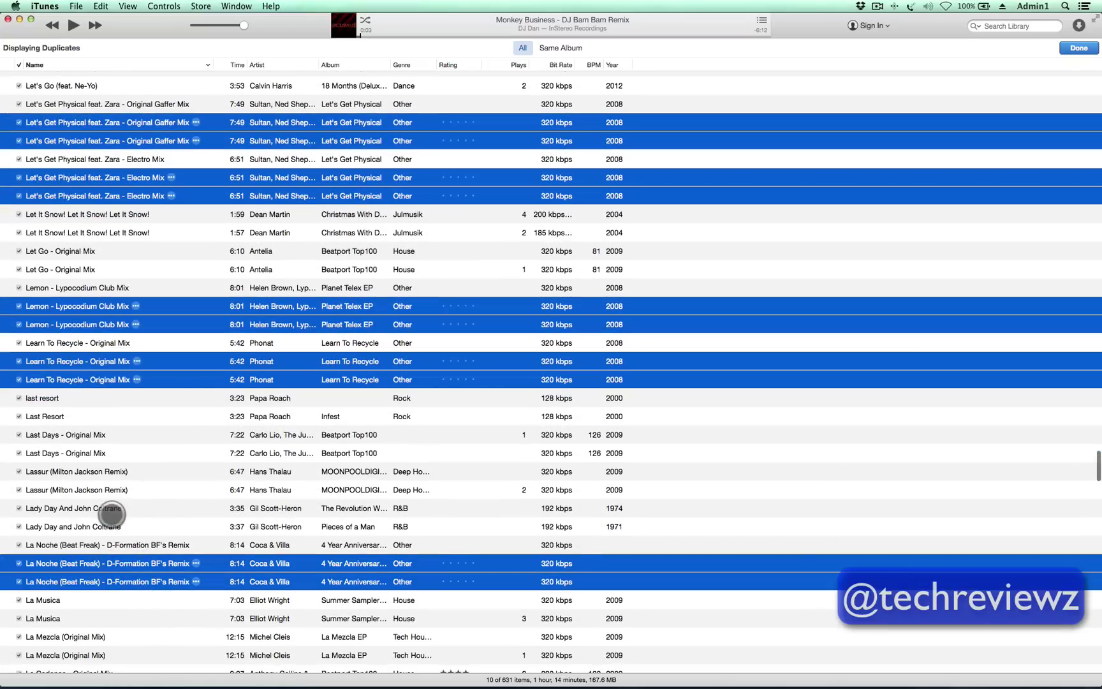
{"action": "scroll", "coordinate": [111, 515], "scroll_direction": "down", "scroll_amount": 5}
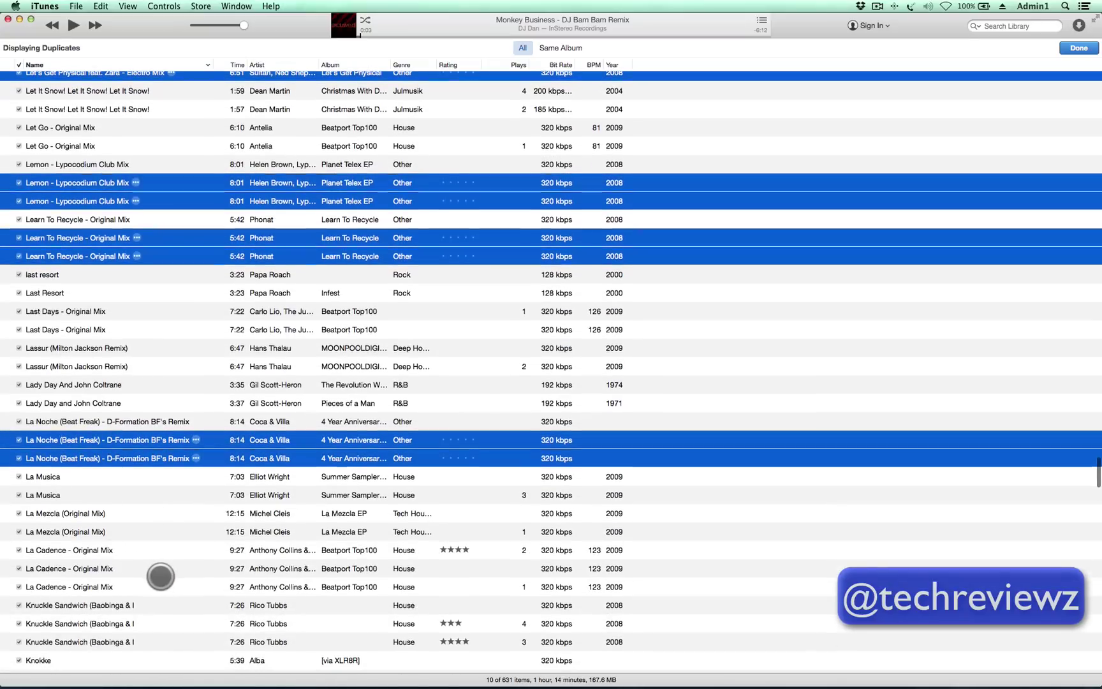
{"action": "scroll", "coordinate": [160, 576], "scroll_direction": "down", "scroll_amount": 4}
{"action": "left_click", "coordinate": [94, 529], "text": "super"}
{"action": "left_click_drag", "start_coordinate": [94, 544], "coordinate": [106, 544]}
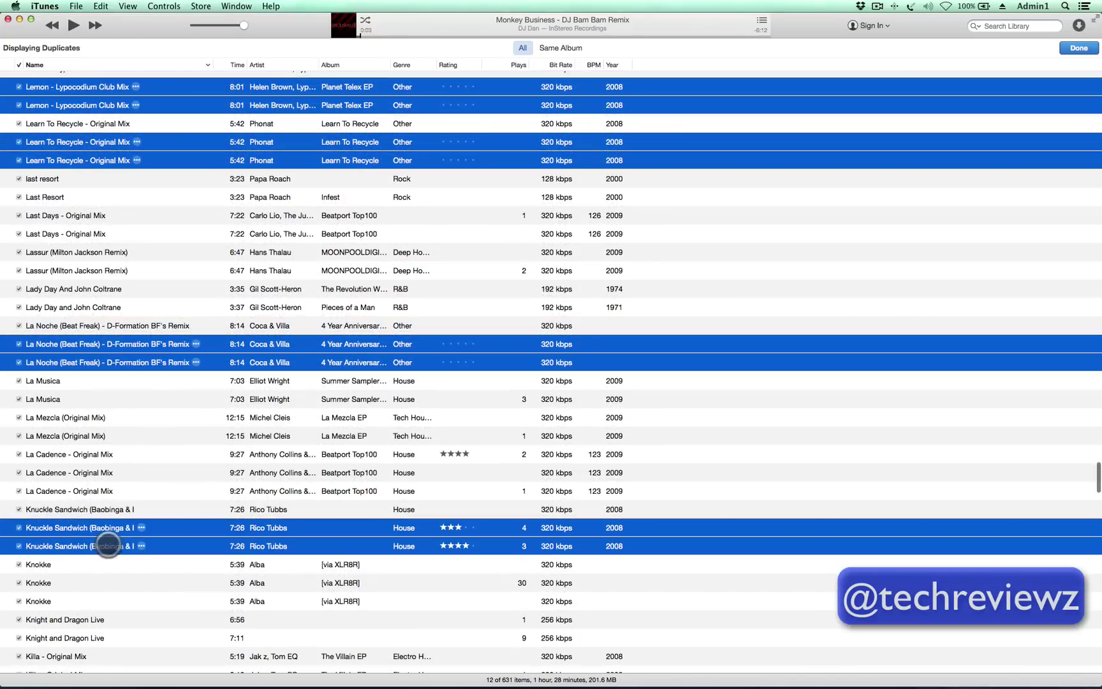
{"action": "left_click", "coordinate": [106, 546], "text": "super"}
{"action": "left_click", "coordinate": [106, 527], "text": "super"}
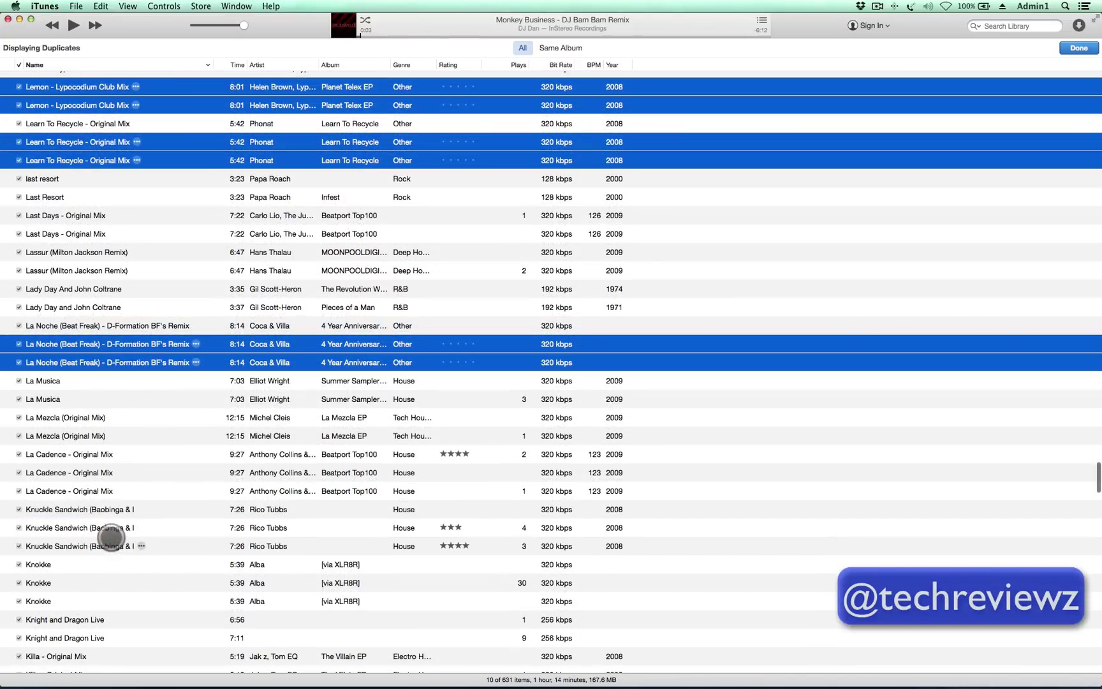
{"action": "left_click", "coordinate": [106, 528], "text": "super"}
{"action": "left_click", "coordinate": [106, 511], "text": "super"}
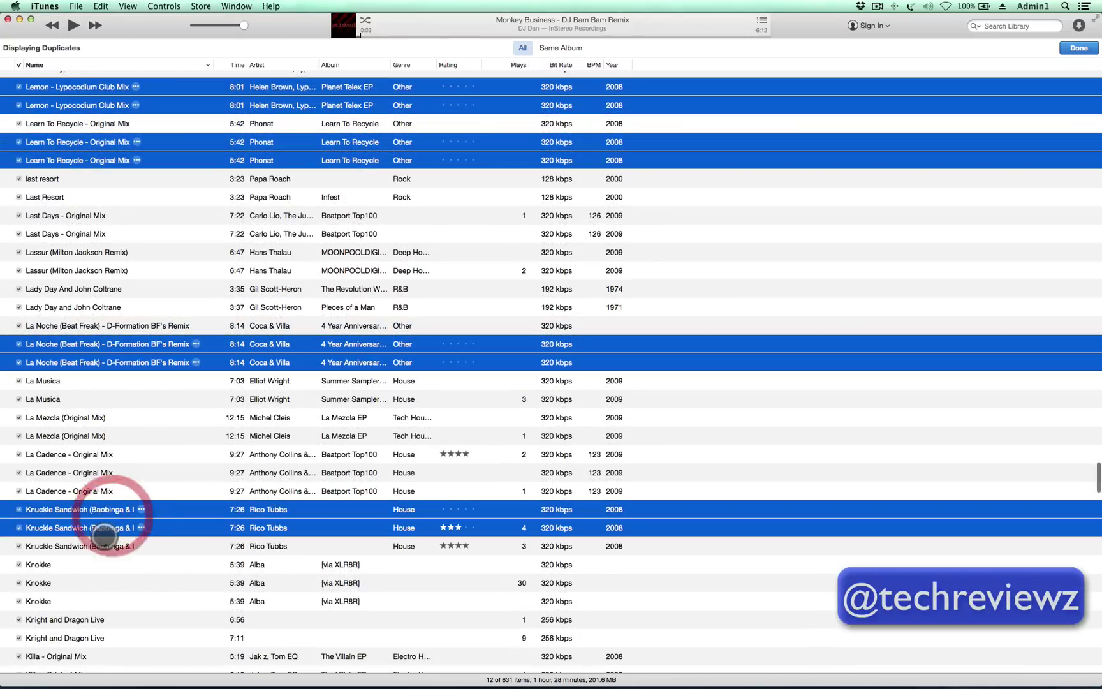
{"action": "left_click", "coordinate": [105, 544], "text": "super"}
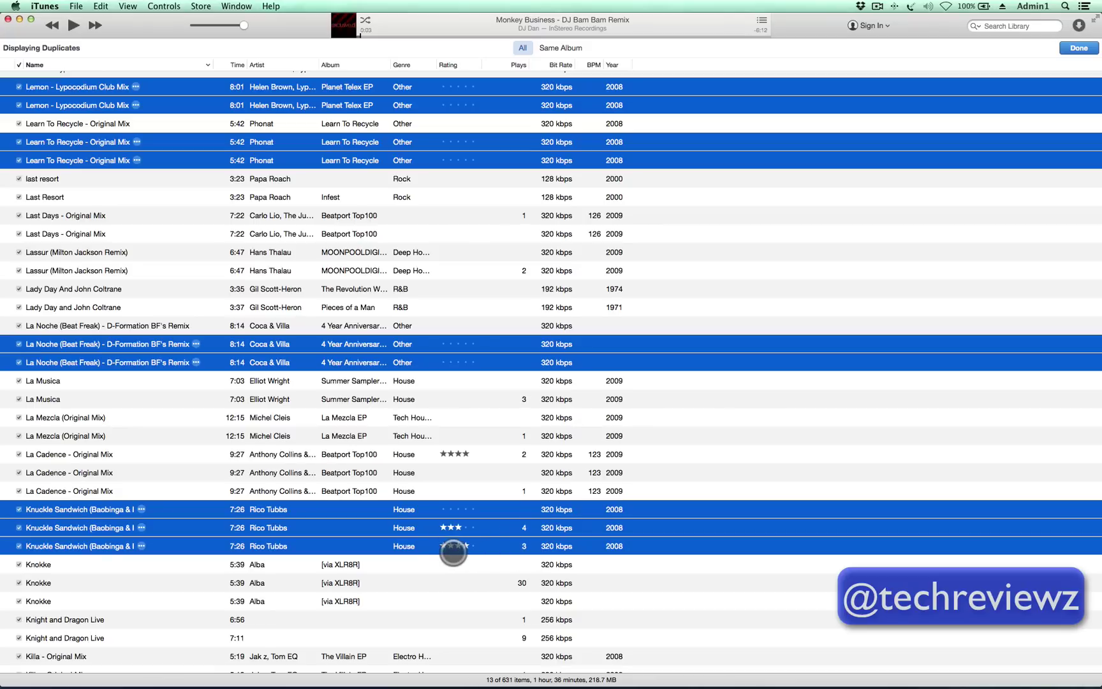
Clear the selection and select only the unrated first Knuckle Sandwich copy
{"action": "left_click", "coordinate": [404, 568]}
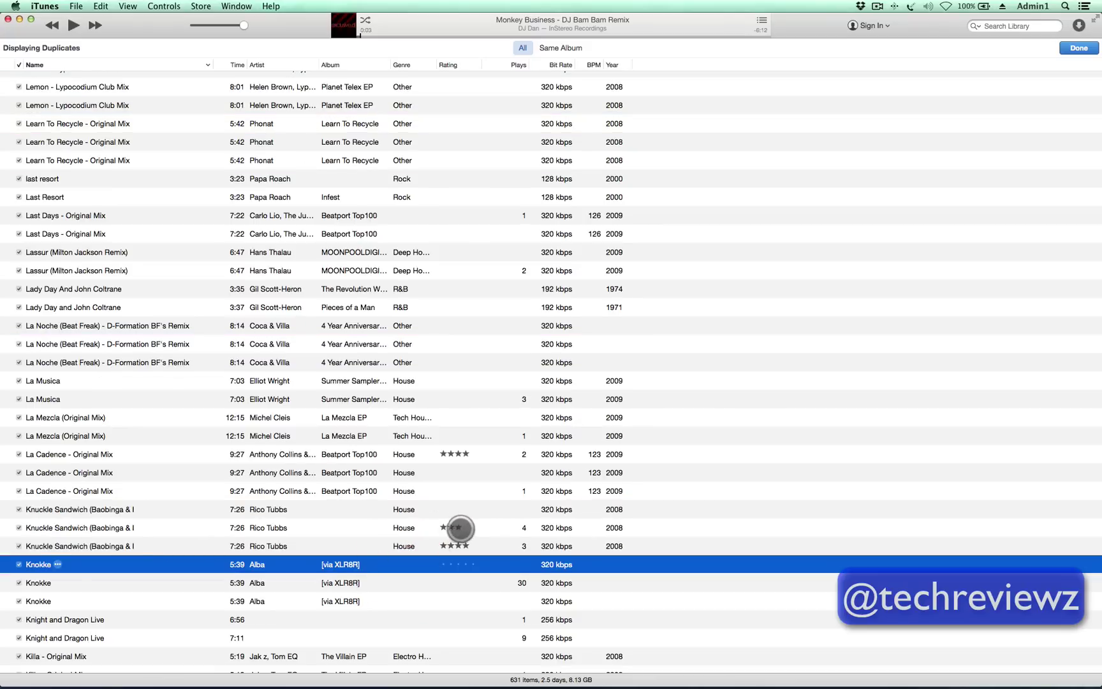
{"action": "left_click", "coordinate": [471, 529]}
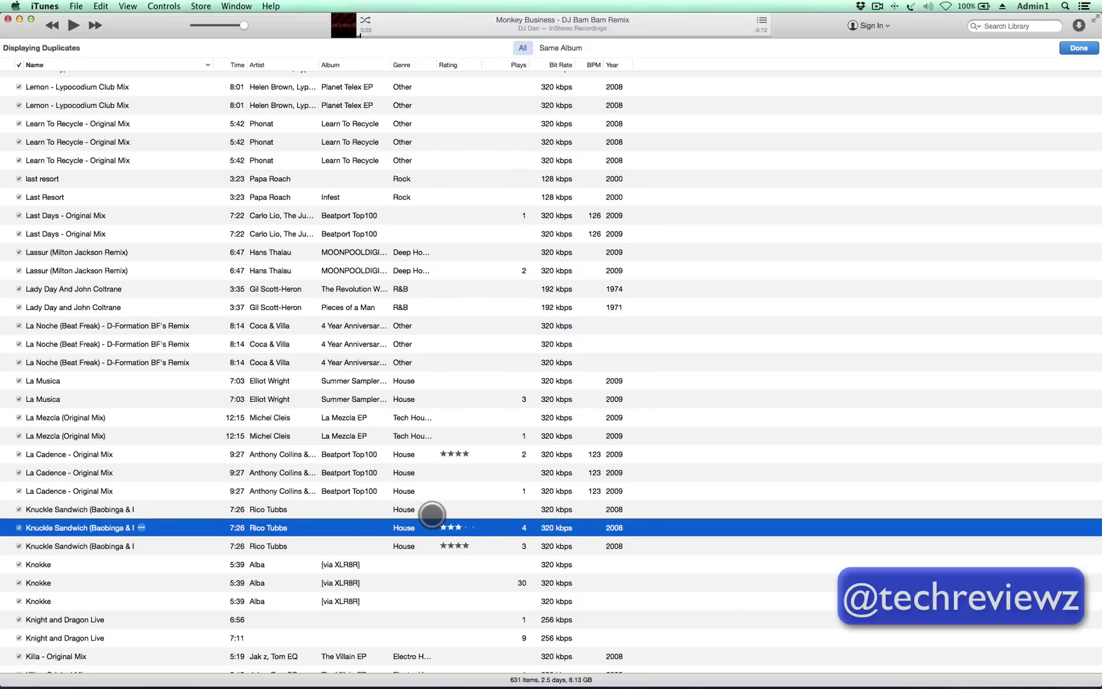
{"action": "left_click", "coordinate": [457, 509]}
Delete the unrated and four-star Knuckle Sandwich copies, moving their files to Trash
{"action": "left_click", "coordinate": [458, 547], "text": "super"}
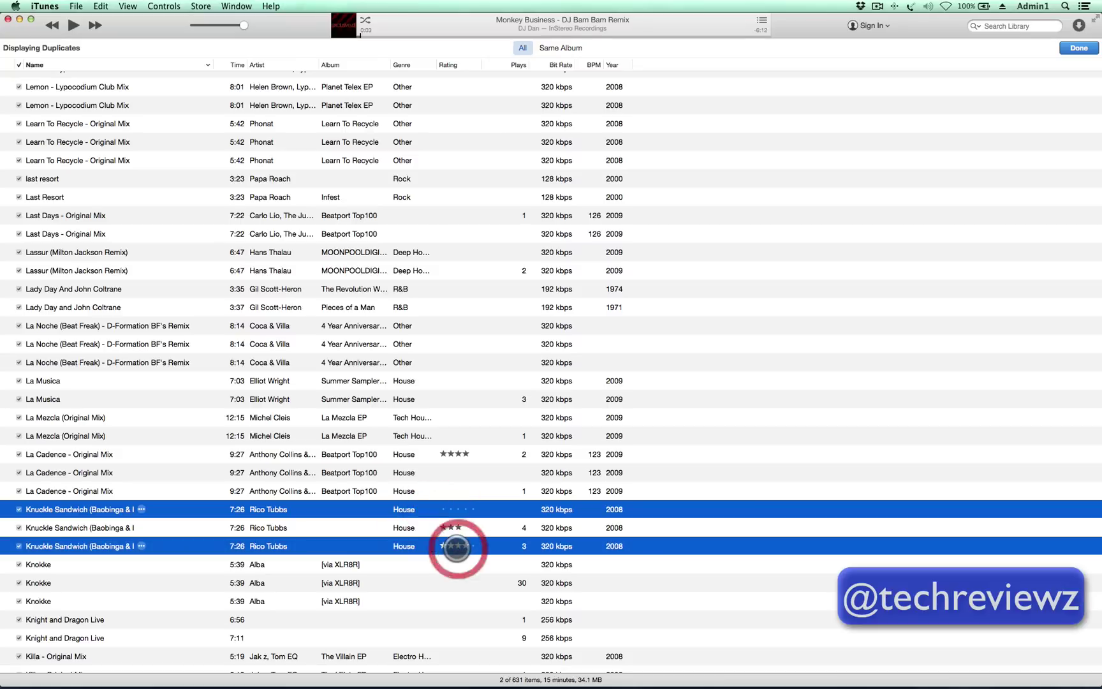
{"action": "key", "text": "Delete"}
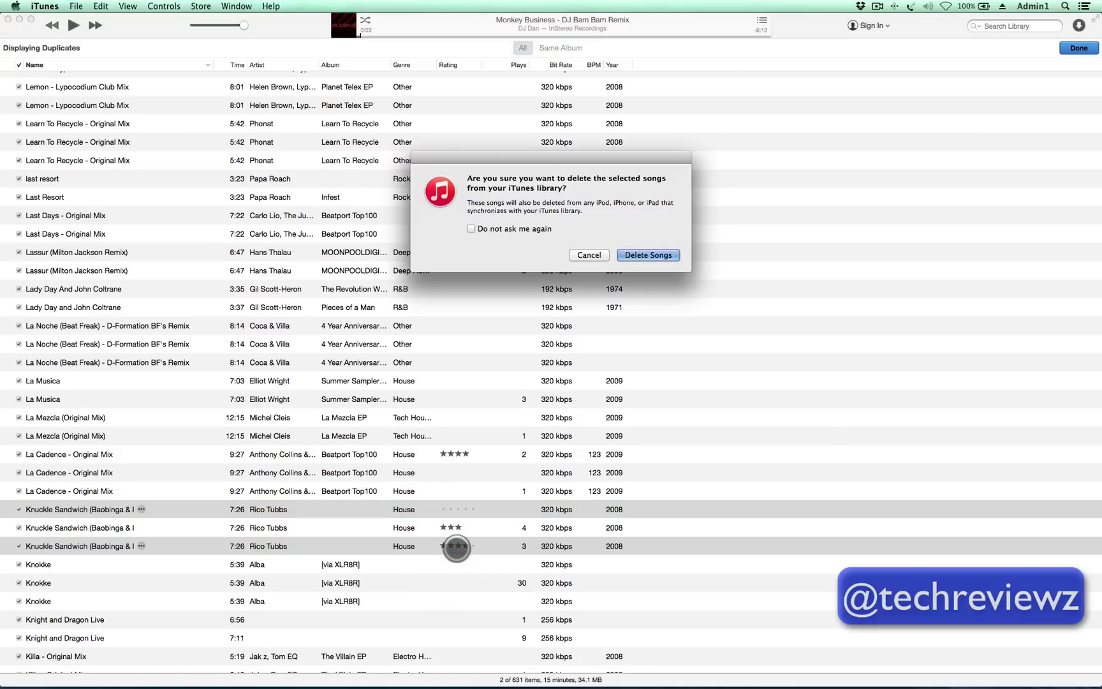
{"action": "left_click", "coordinate": [646, 253]}
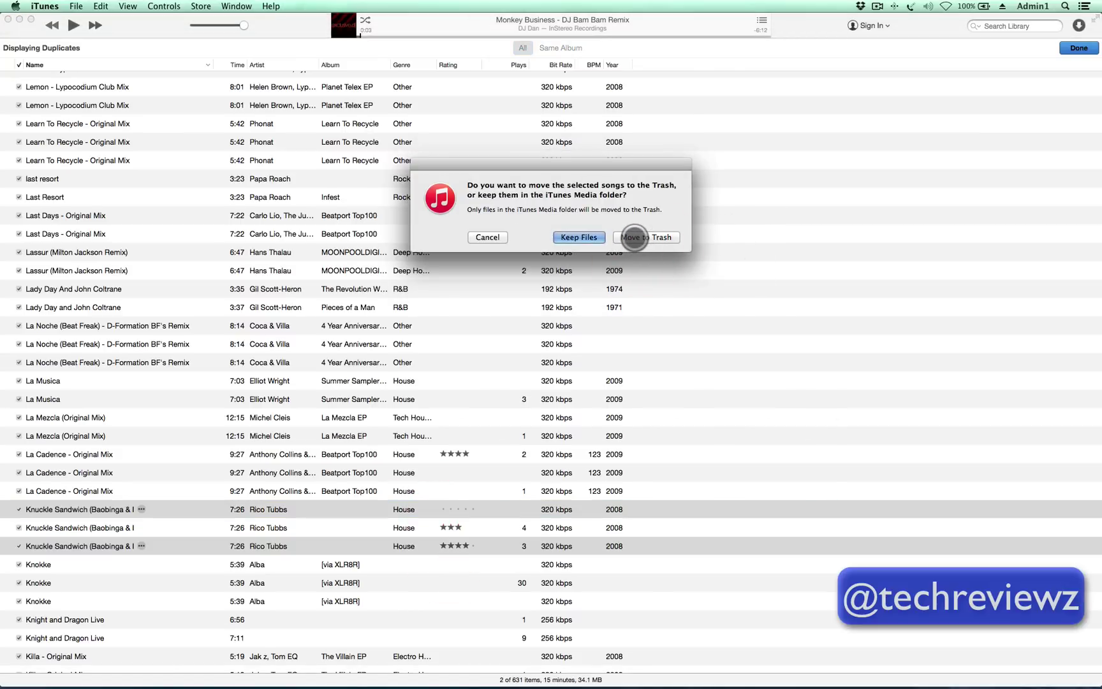
{"action": "left_click", "coordinate": [587, 237]}
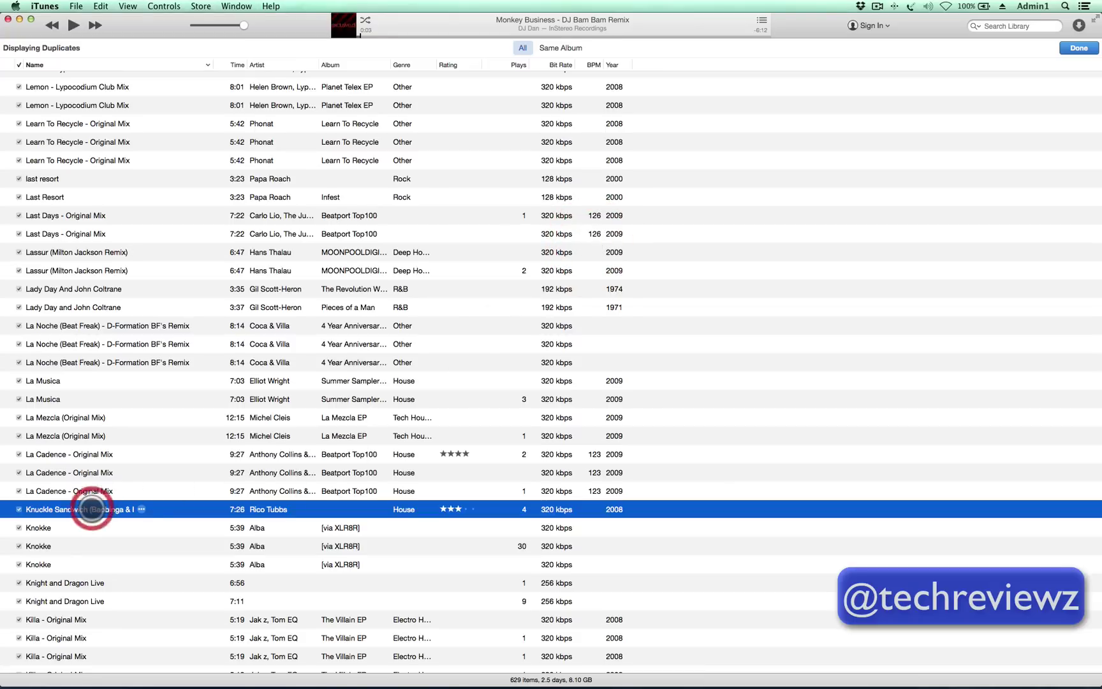
Play and pause the remaining Knuckle Sandwich copy, then exit full screen
{"action": "double_click", "coordinate": [88, 509]}
{"action": "key", "text": "space"}
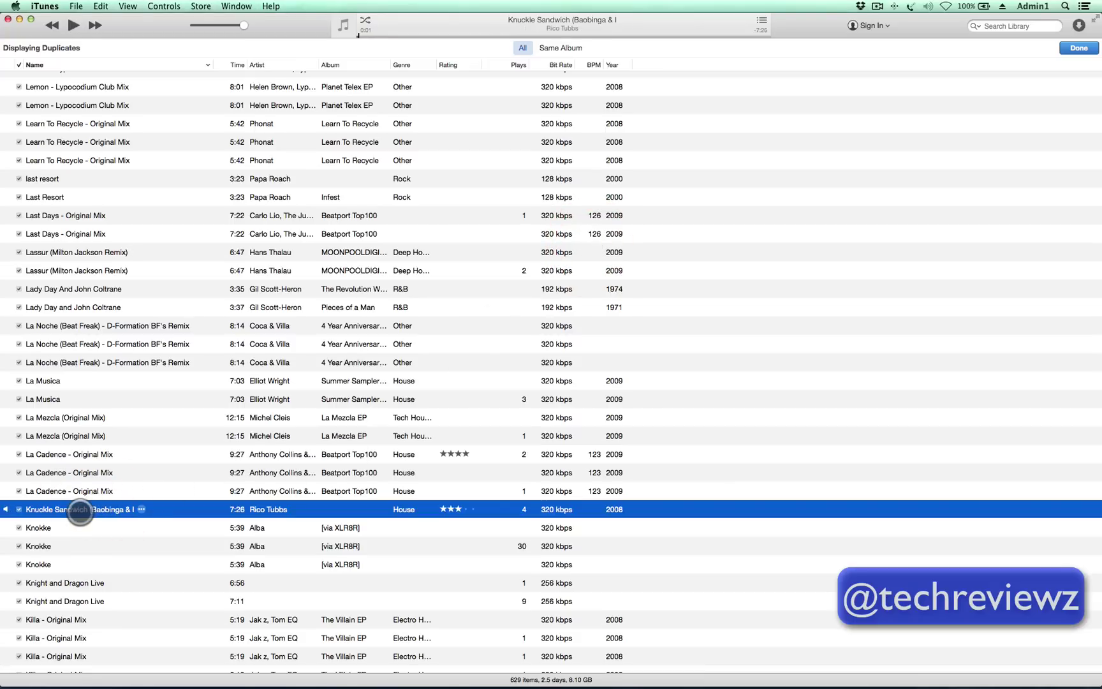
{"action": "scroll", "coordinate": [111, 539], "scroll_direction": "down", "scroll_amount": 4}
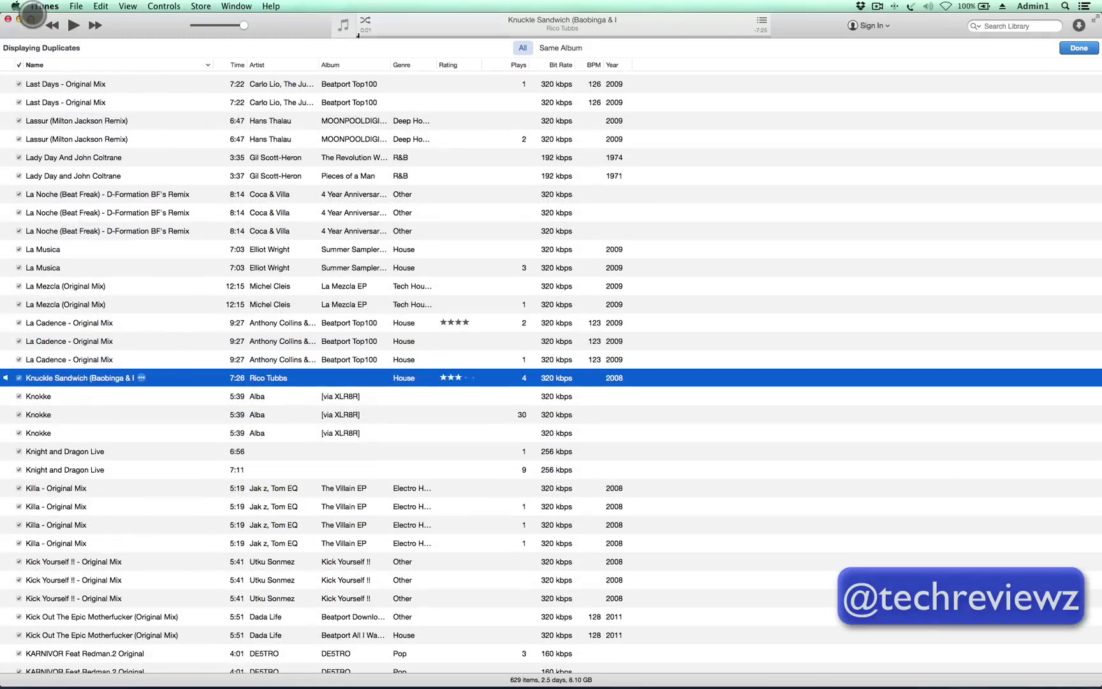
{"action": "left_click", "coordinate": [30, 19]}
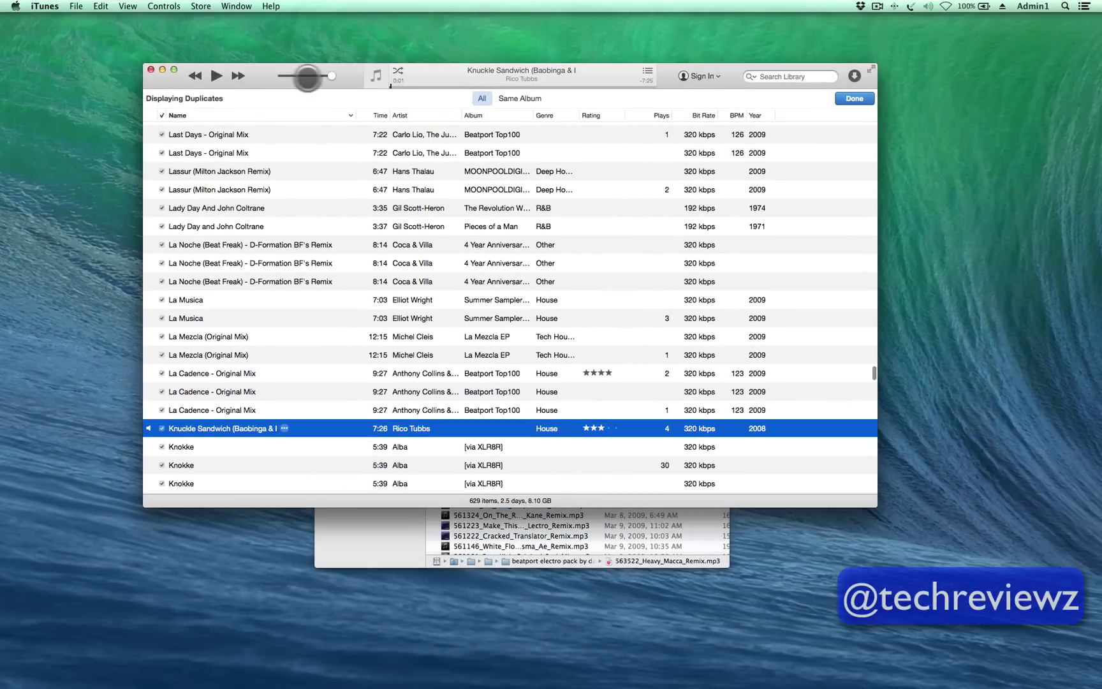
Move iTunes aside and close the beatport electro pack Finder window
{"action": "left_click_drag", "start_coordinate": [251, 75], "coordinate": [311, 191]}
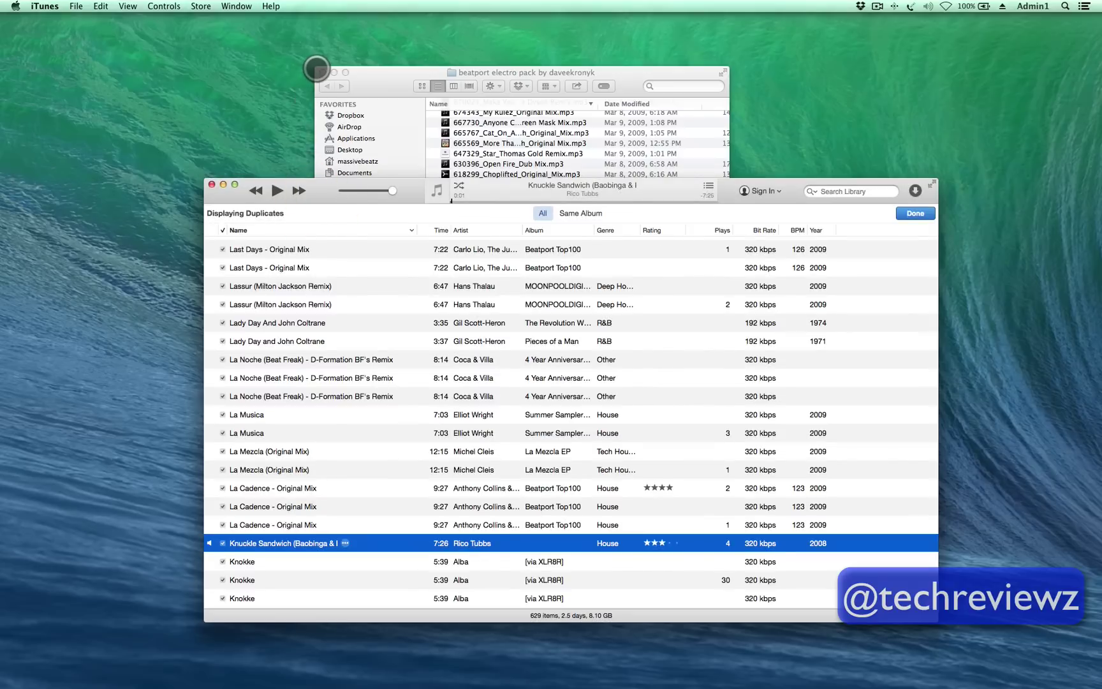
{"action": "left_click", "coordinate": [321, 65]}
{"action": "scroll", "coordinate": [520, 252], "scroll_direction": "down", "scroll_amount": 2}
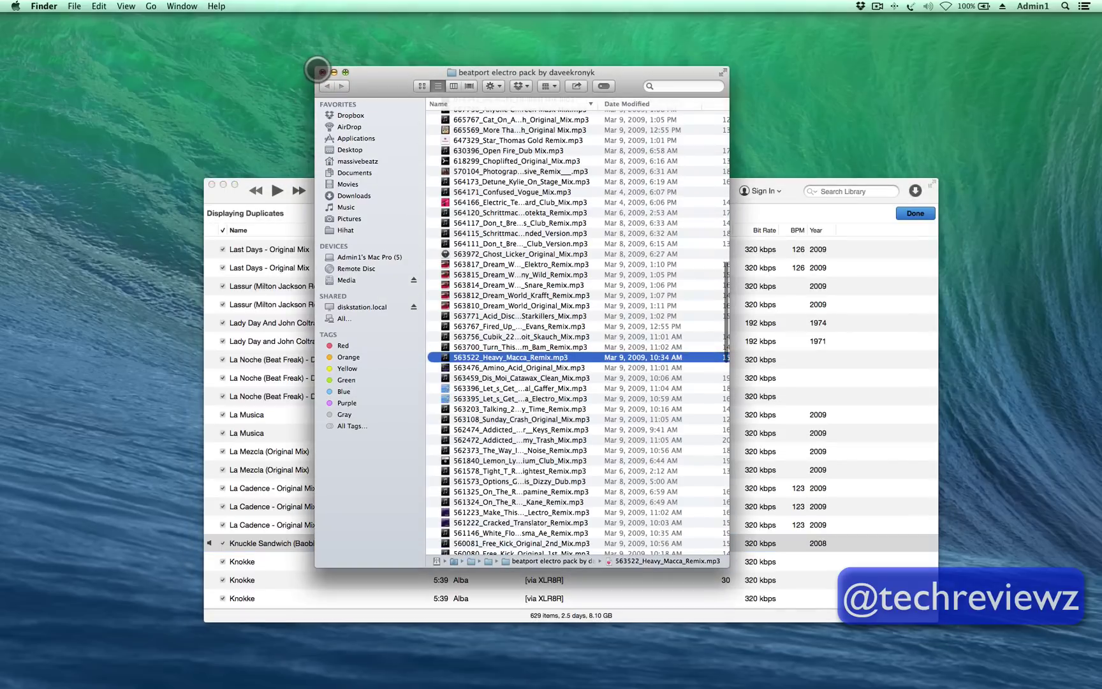
{"action": "left_click", "coordinate": [322, 72]}
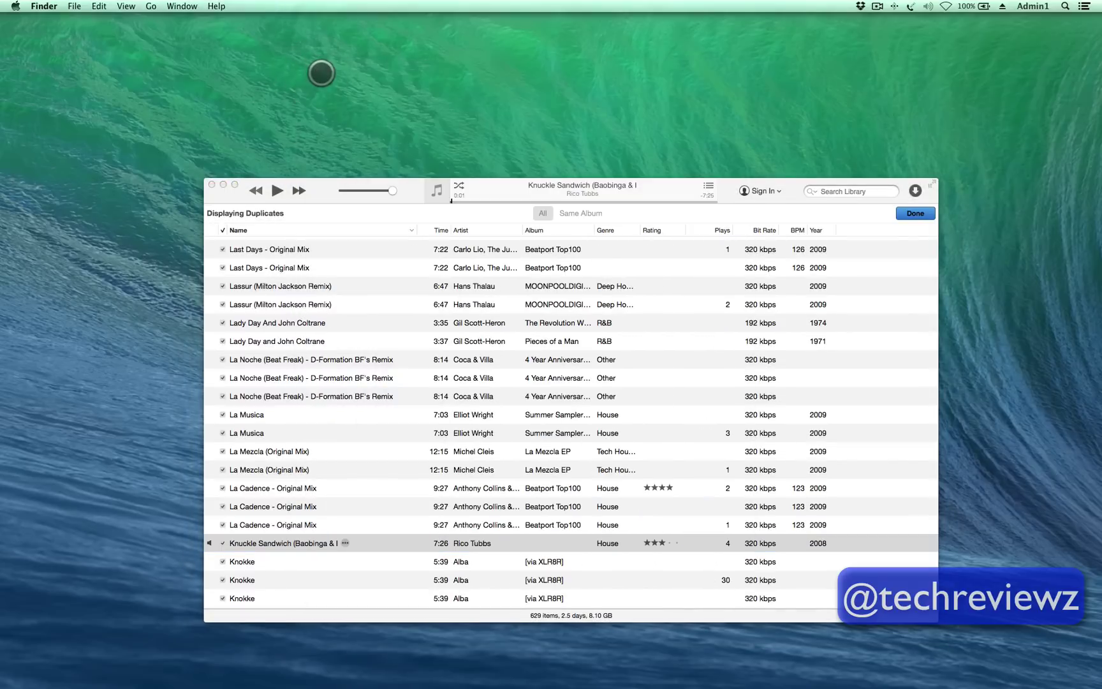